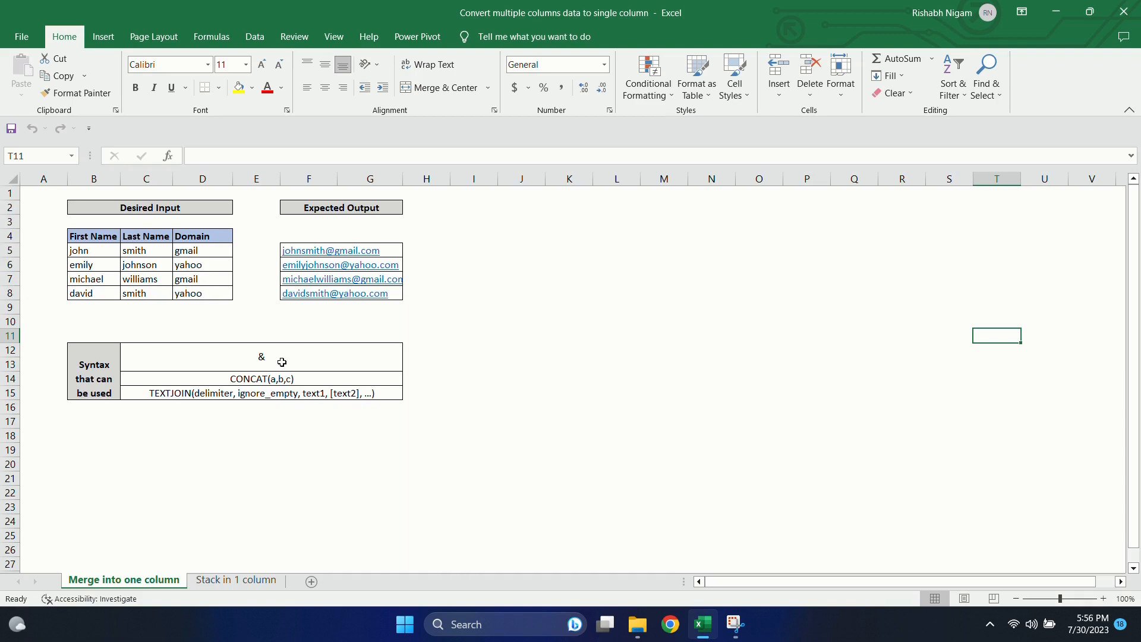
# Step: Enter the formula =B5&C5&"@"&D5&".com" in cell I5 to join first name, last name and domain
pyautogui.click(484, 247)
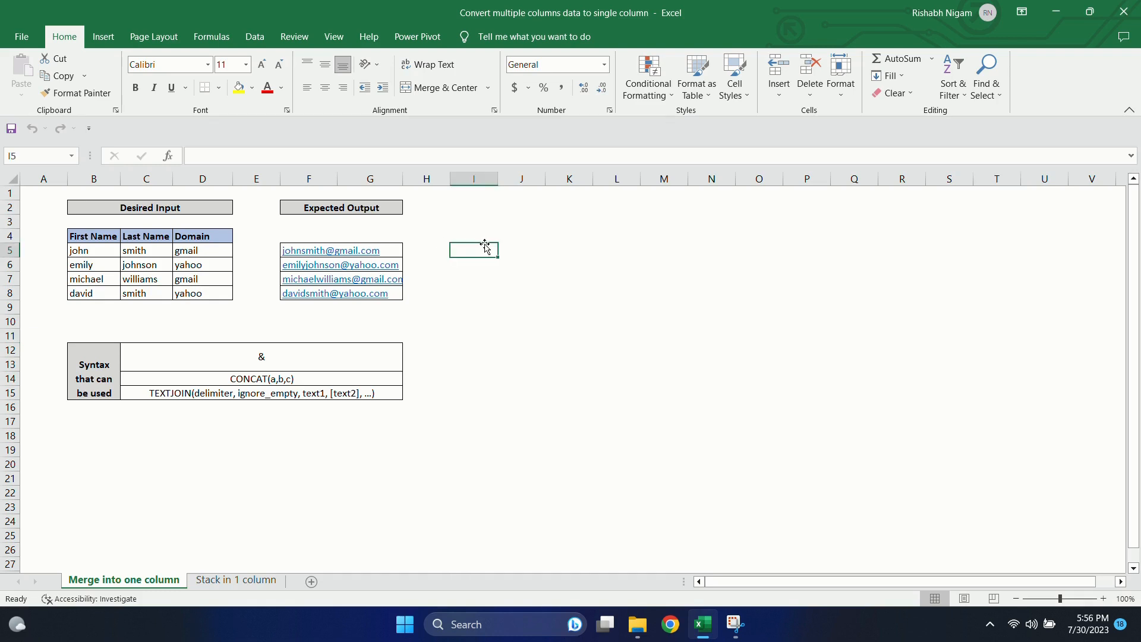
pyautogui.write('=')
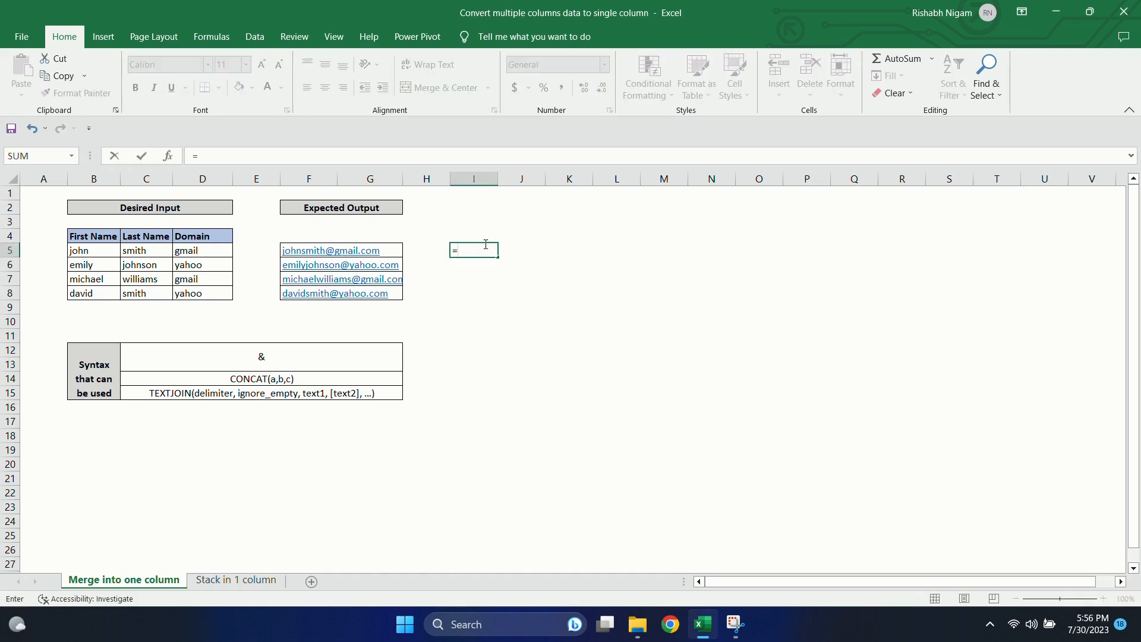
pyautogui.click(102, 247)
pyautogui.write('&')
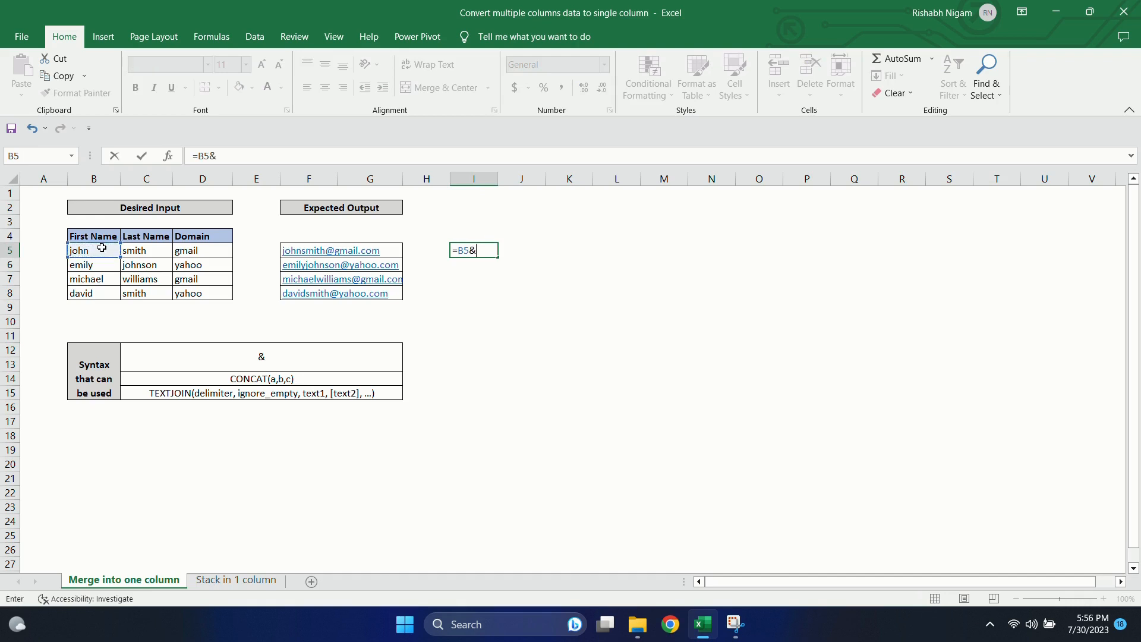
pyautogui.click(128, 251)
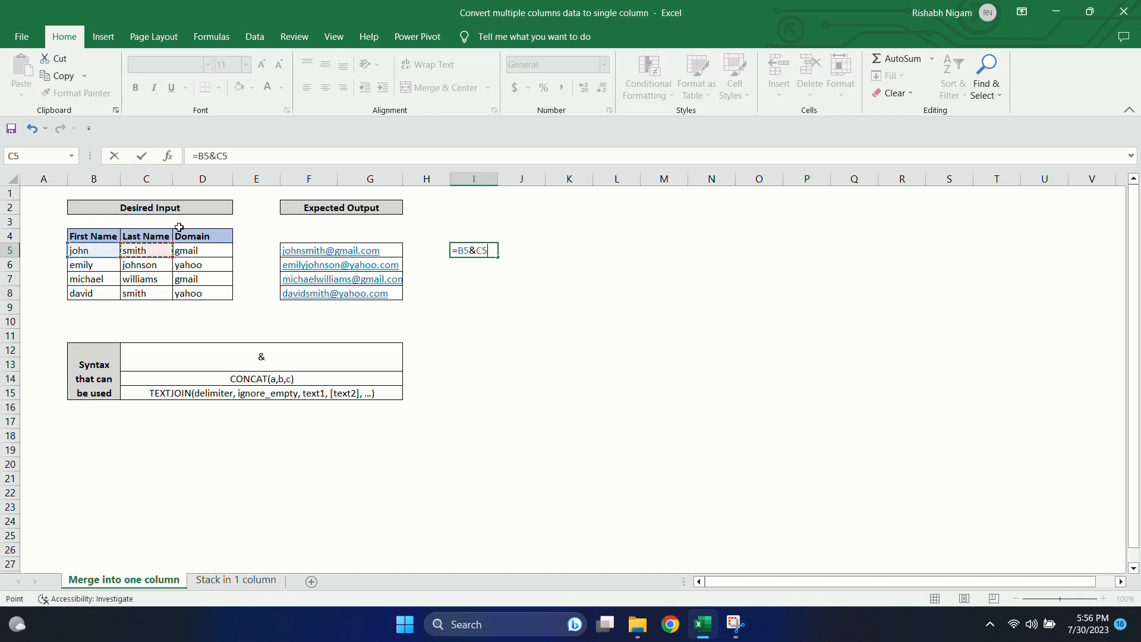
pyautogui.write('&"A')
pyautogui.press('BackSpace')
pyautogui.write('@"&')
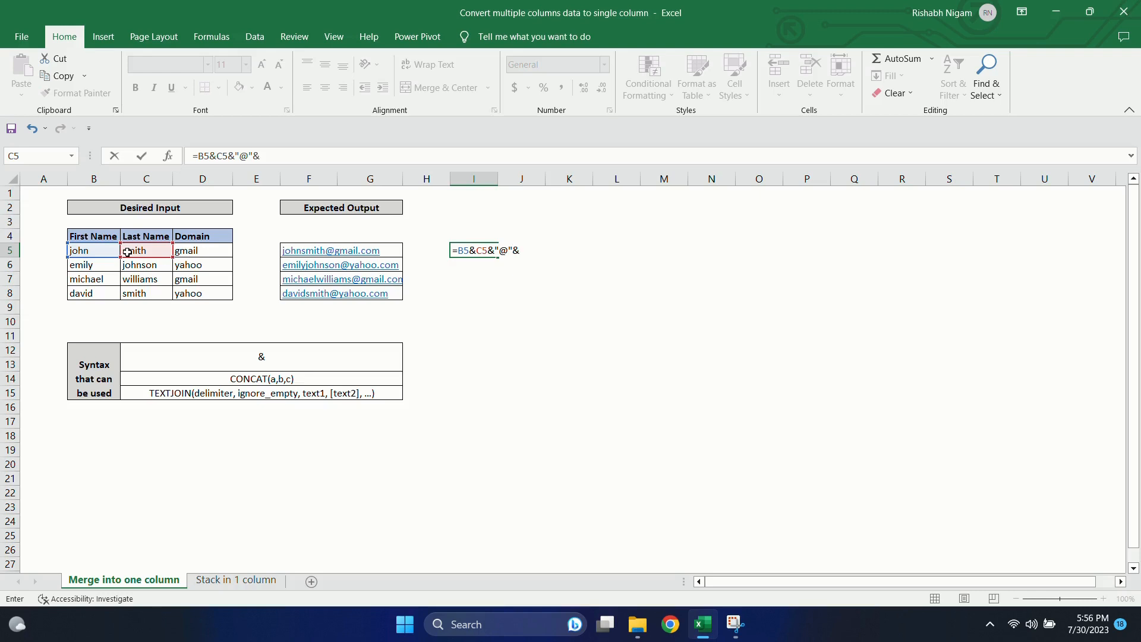
pyautogui.click(189, 252)
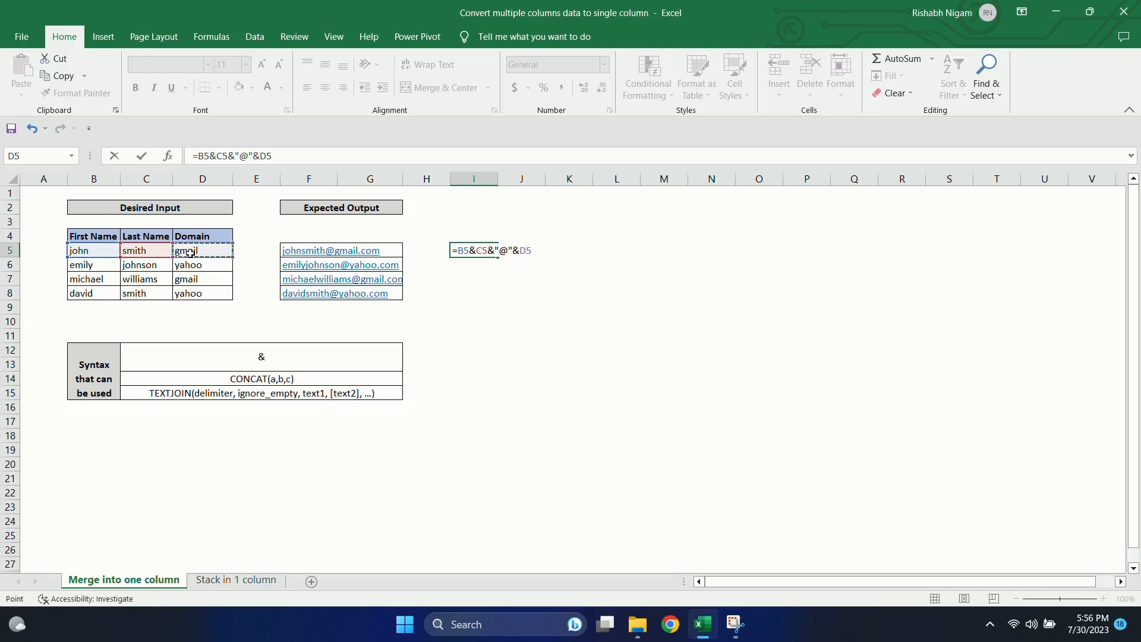
pyautogui.write('&".com')
pyautogui.press('Return')
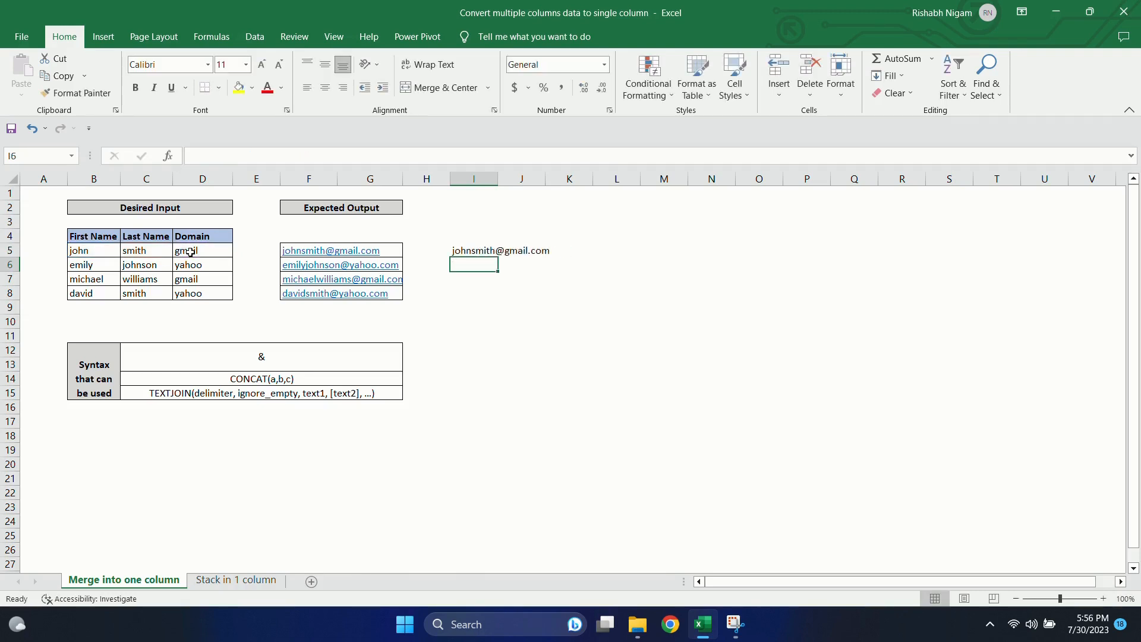
# Step: Autofit column I and fill the I5 formula down through I8
pyautogui.doubleClick(498, 180)
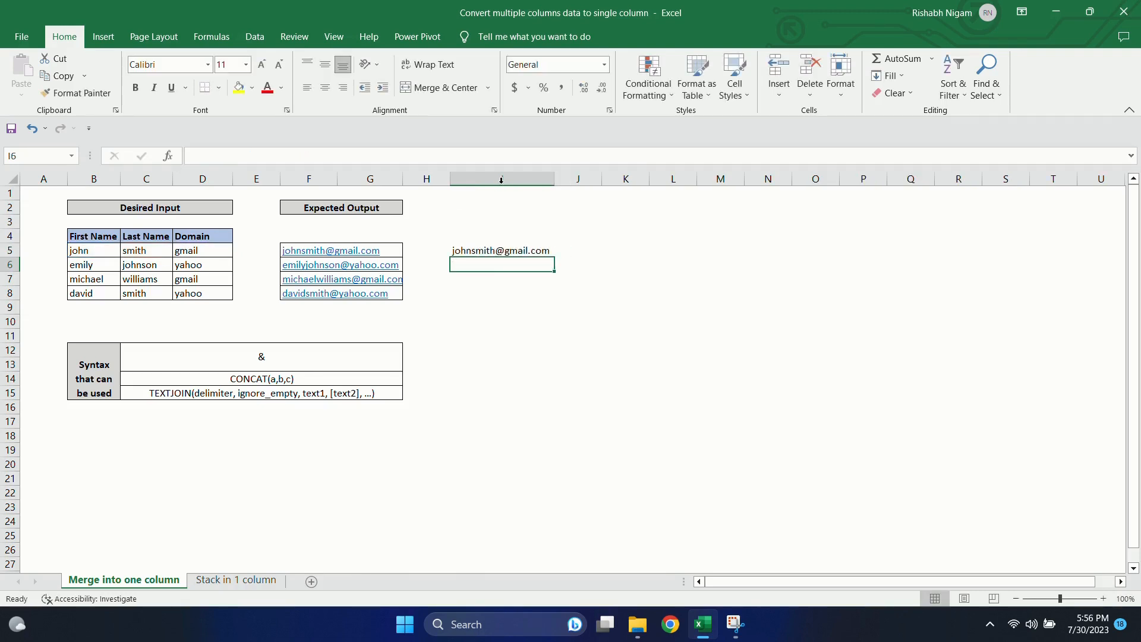
pyautogui.click(532, 244)
pyautogui.moveTo(555, 257); pyautogui.dragTo(553, 298)
pyautogui.click(604, 274)
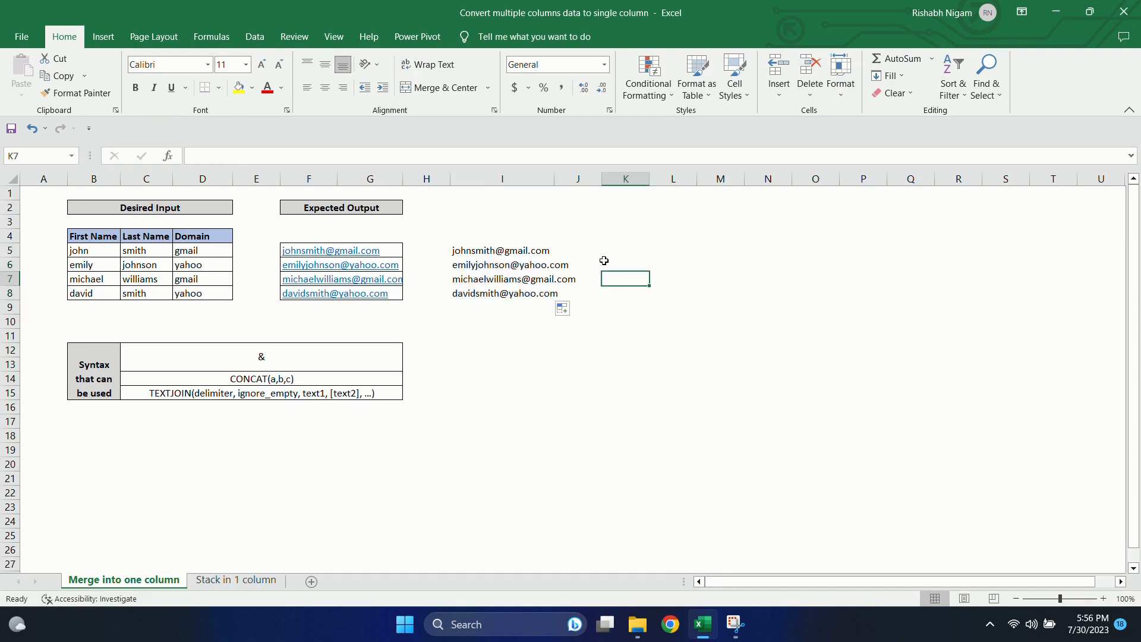
# Step: Enter the formula =CONCAT(B5,C5,"@",D5,".com") in cell K5 to build the same address
pyautogui.click(357, 380)
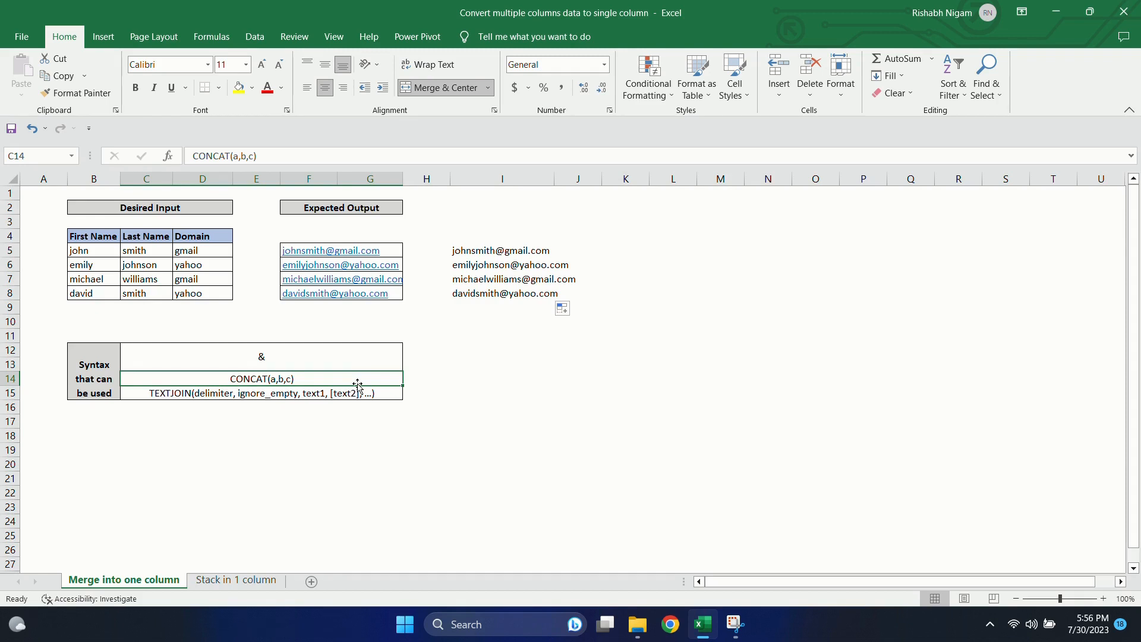
pyautogui.click(631, 238)
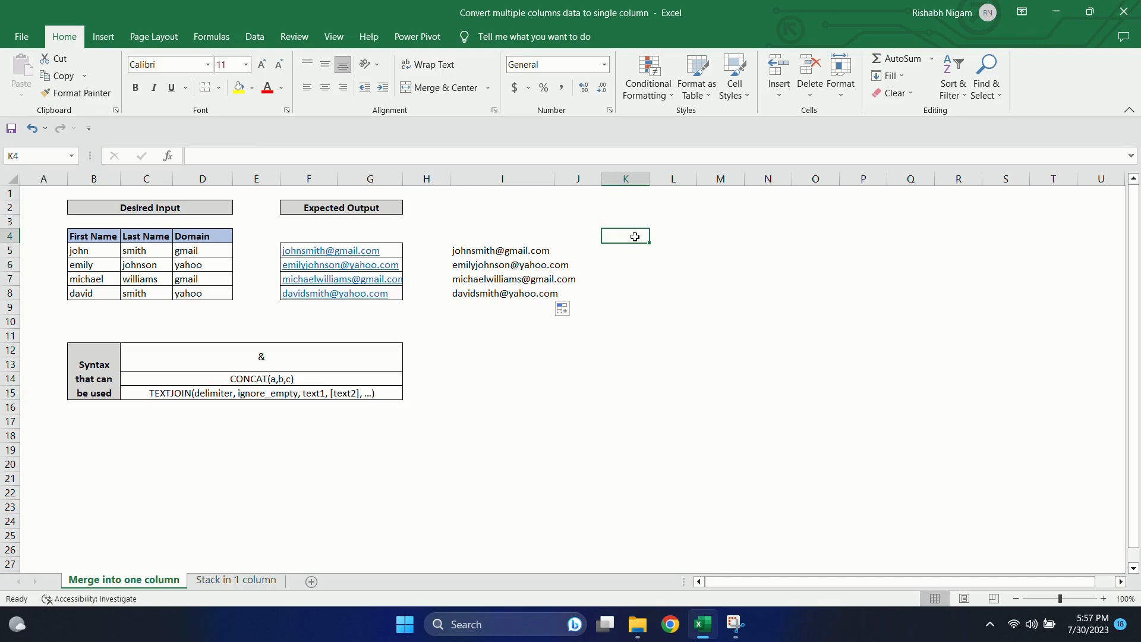
pyautogui.press('Down')
pyautogui.write('=c')
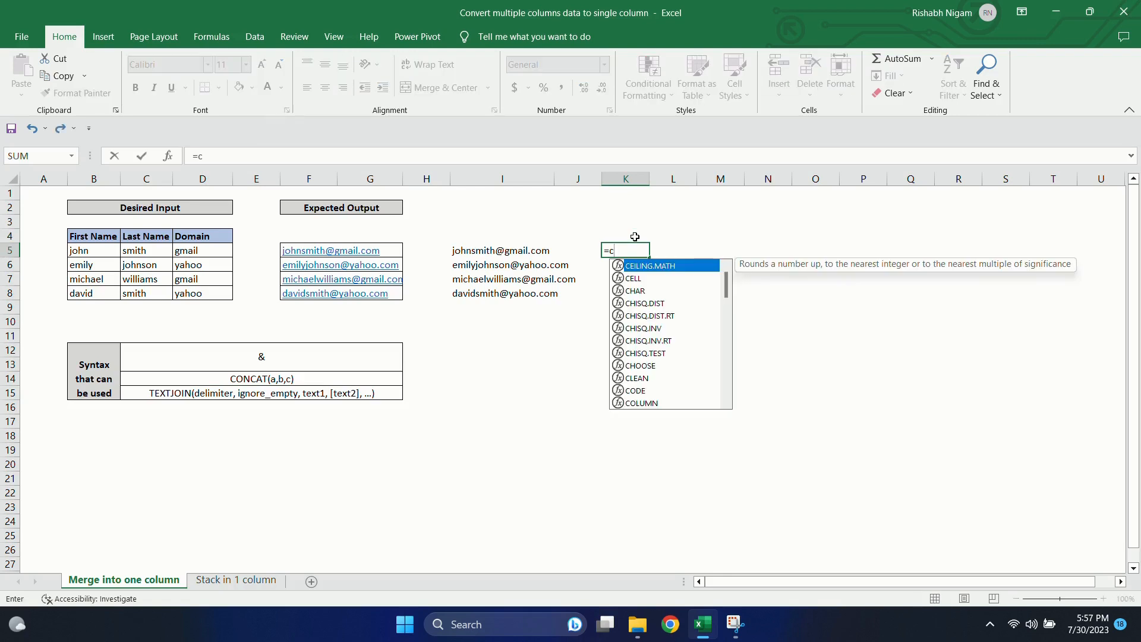
pyautogui.write('onc')
pyautogui.press('Tab')
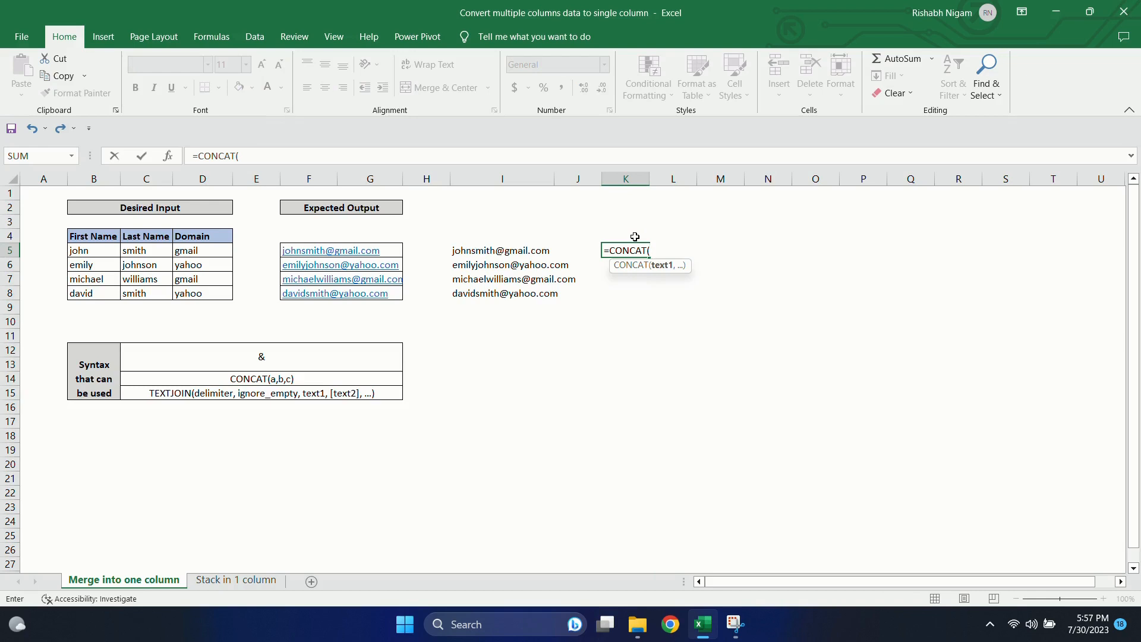
pyautogui.click(94, 254)
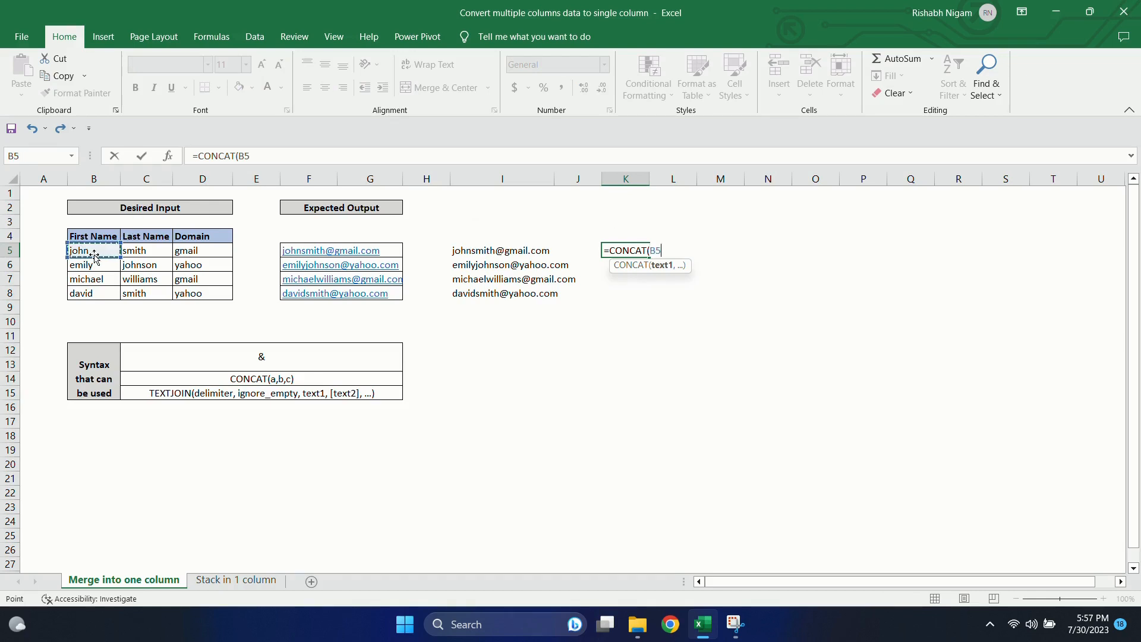
pyautogui.write(',')
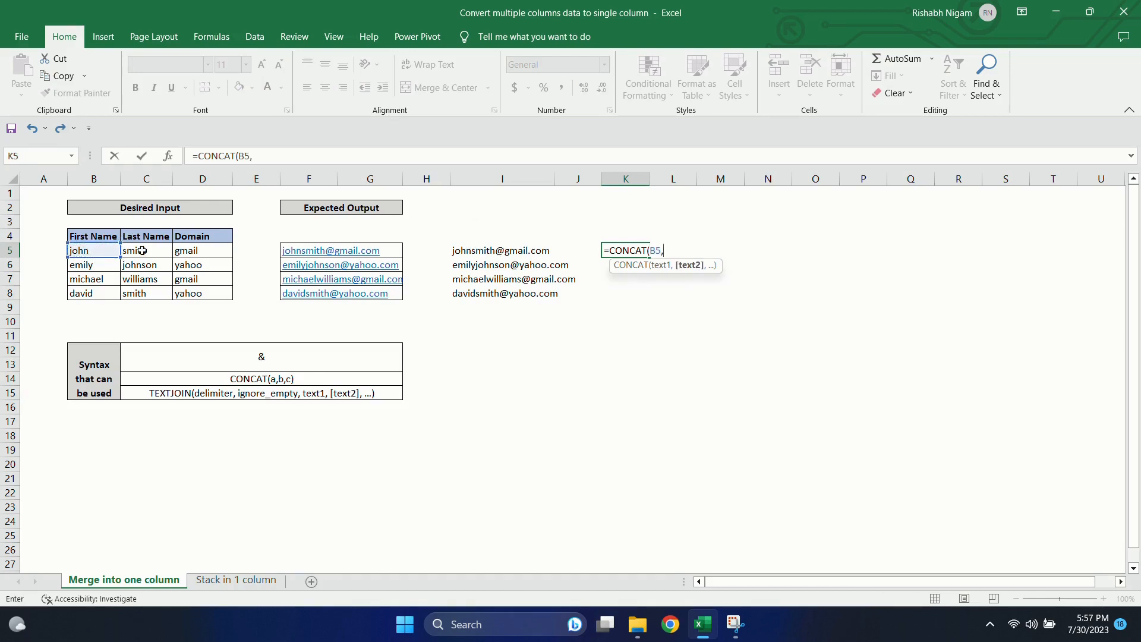
pyautogui.click(142, 251)
pyautogui.write(',"')
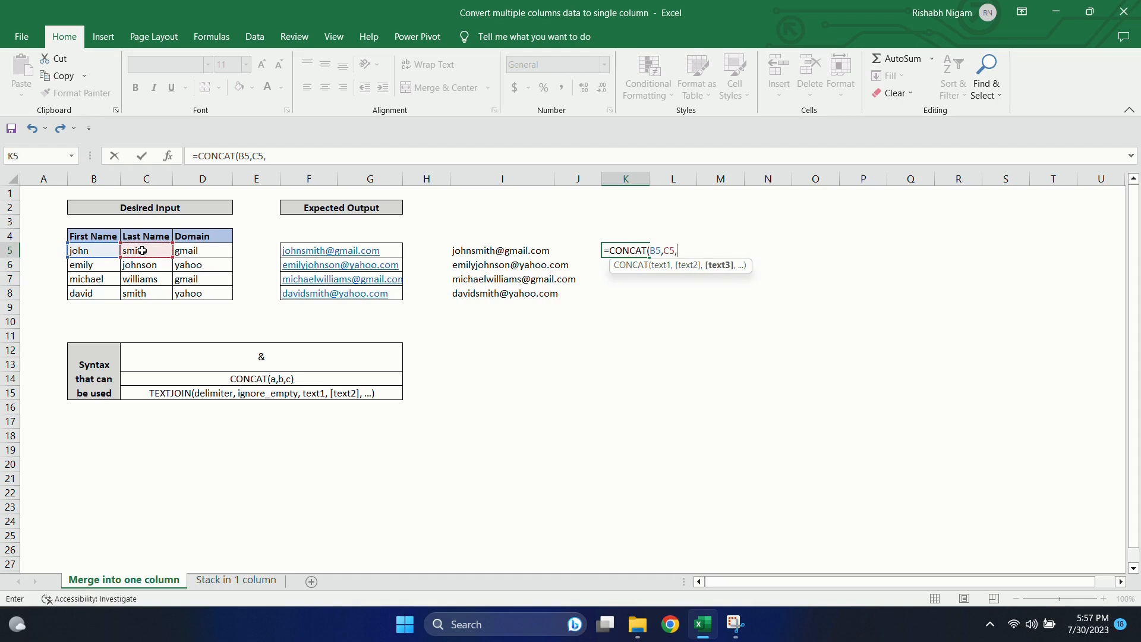
pyautogui.write('@",')
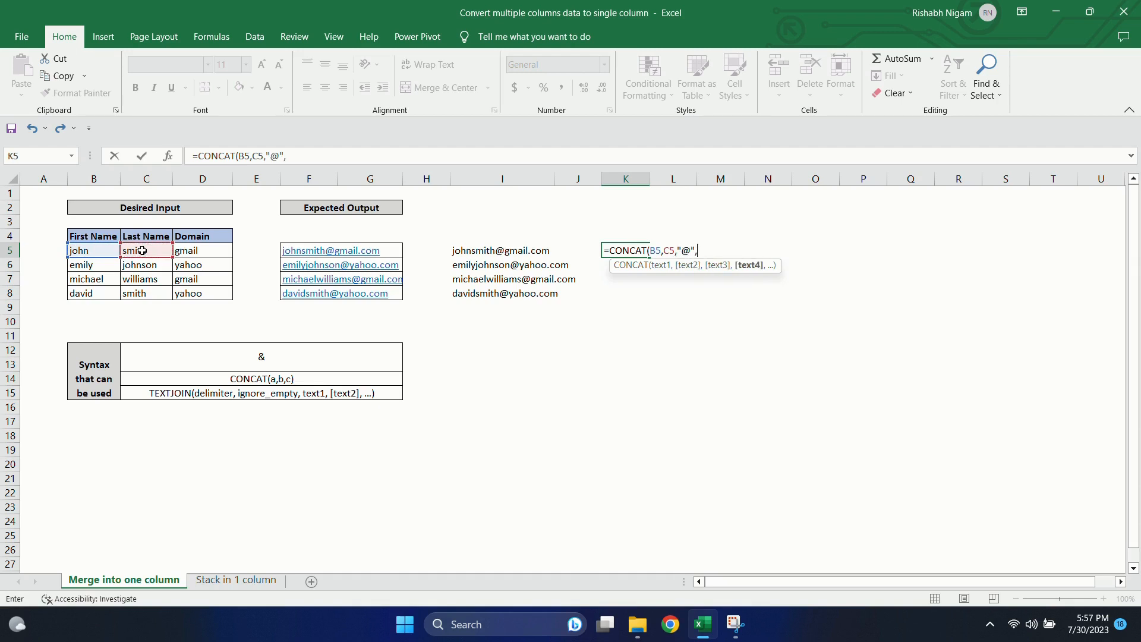
pyautogui.click(218, 248)
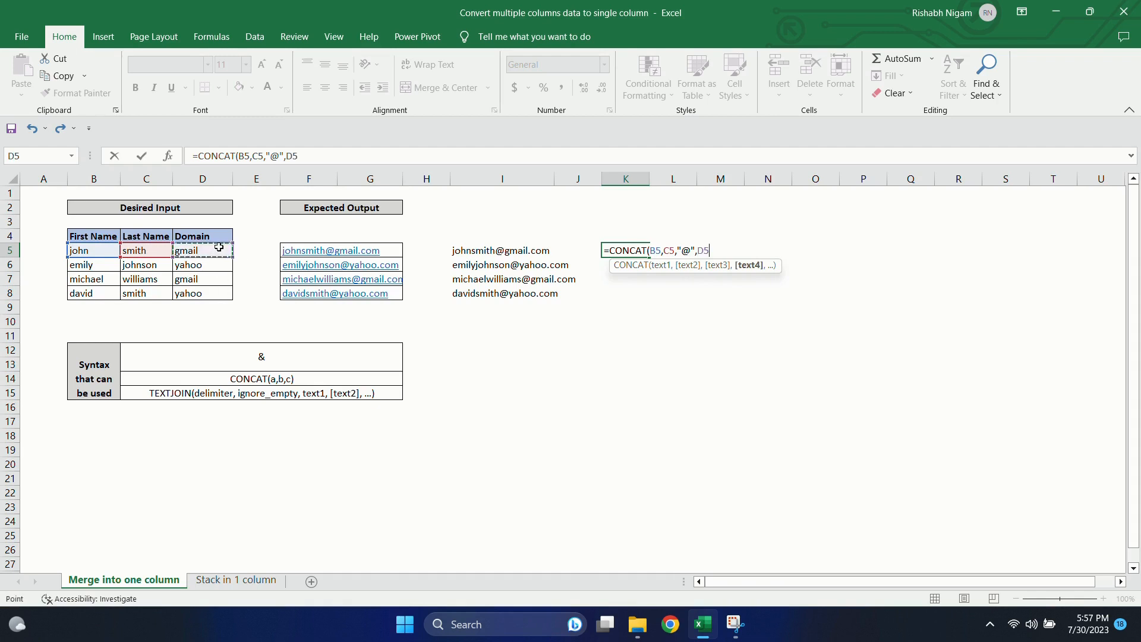
pyautogui.write(',".com")')
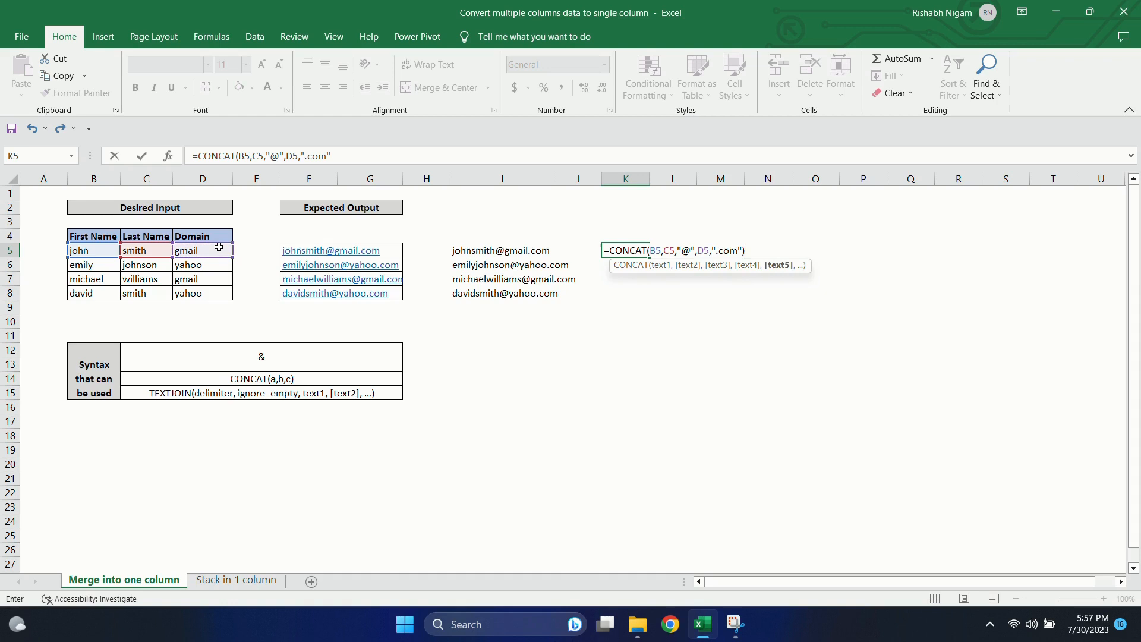
pyautogui.press('Return')
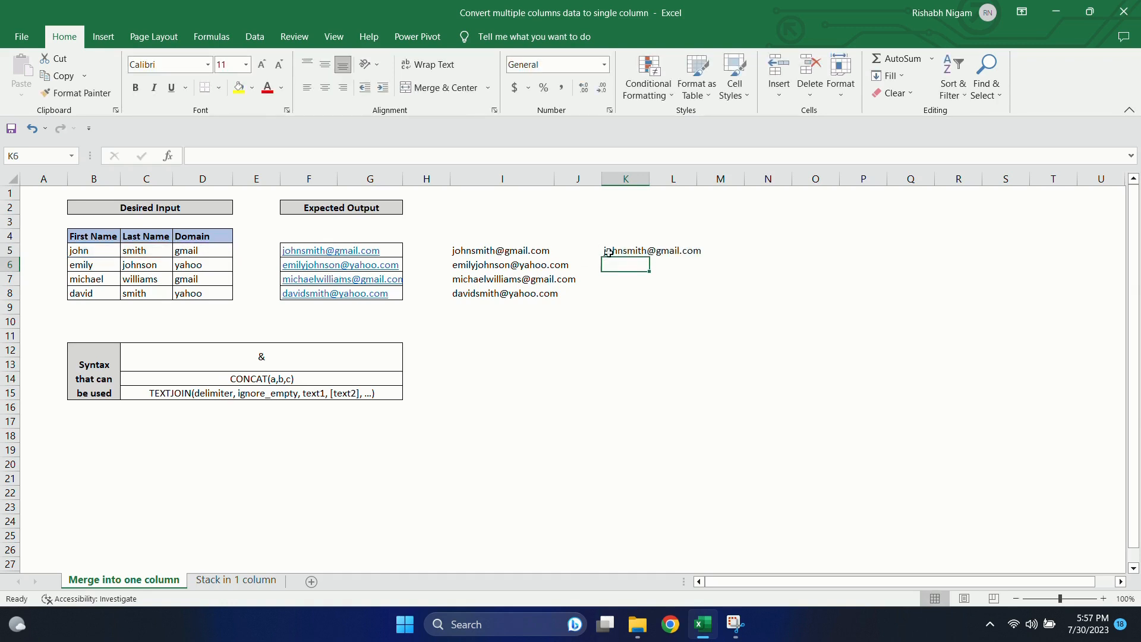
# Step: Fill the CONCAT formula in K5 down through K8 and autofit column K
pyautogui.click(643, 252)
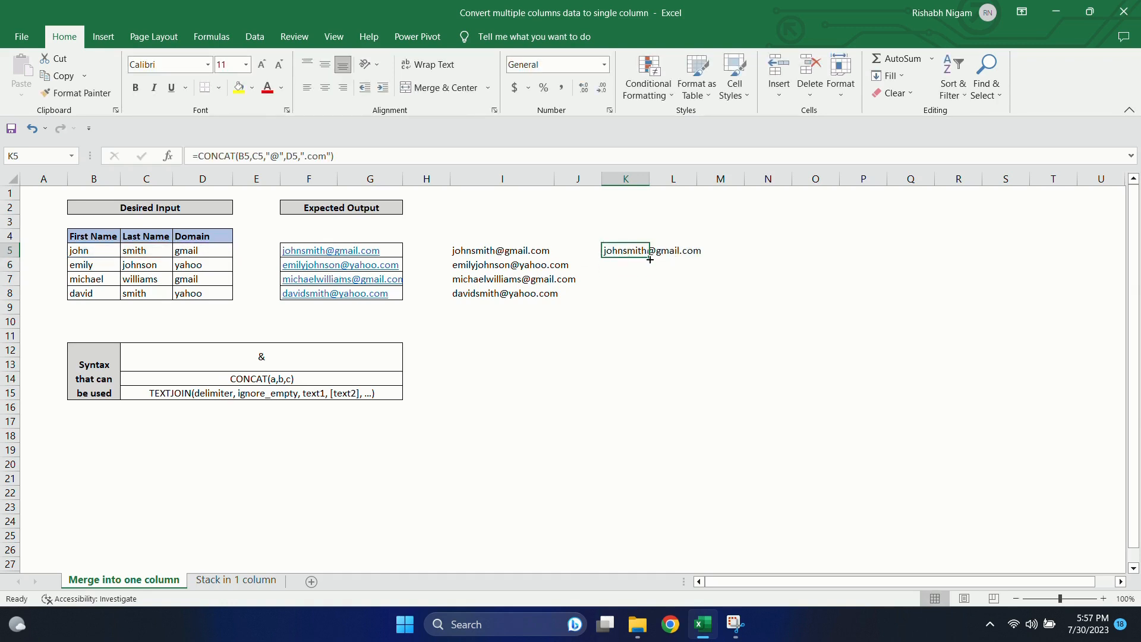
pyautogui.moveTo(649, 256); pyautogui.dragTo(646, 286)
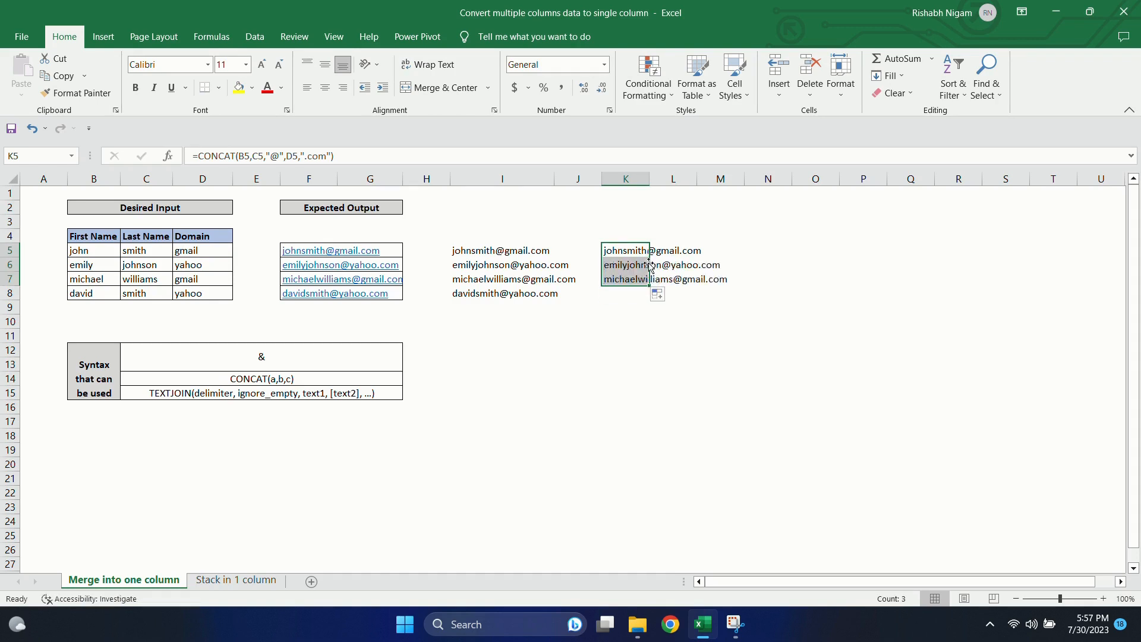
pyautogui.click(653, 298)
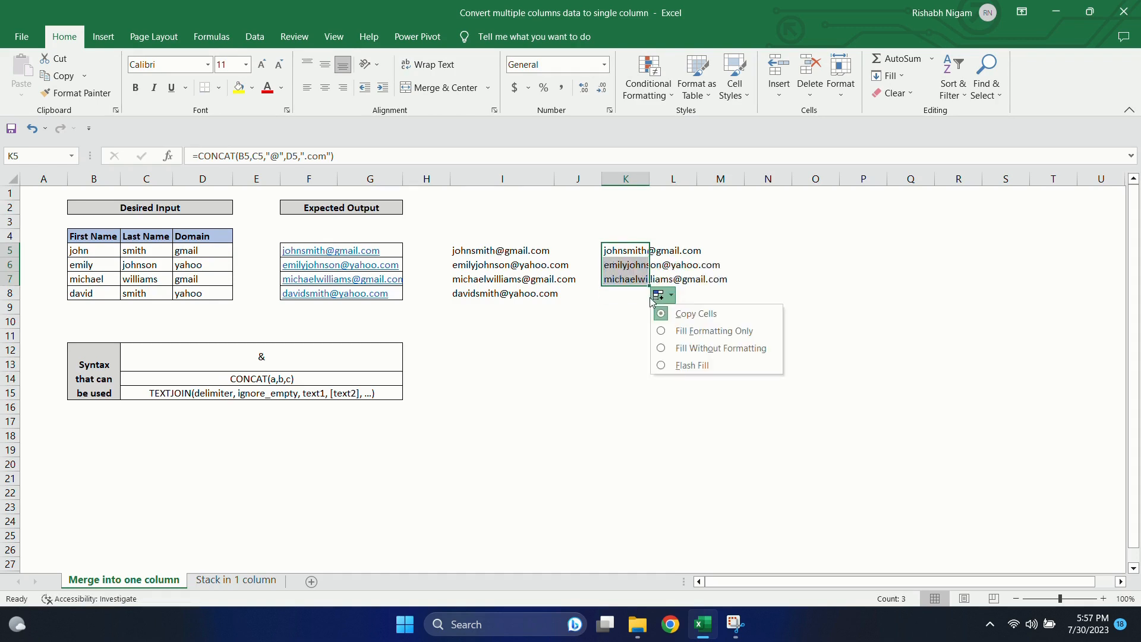
pyautogui.click(637, 248)
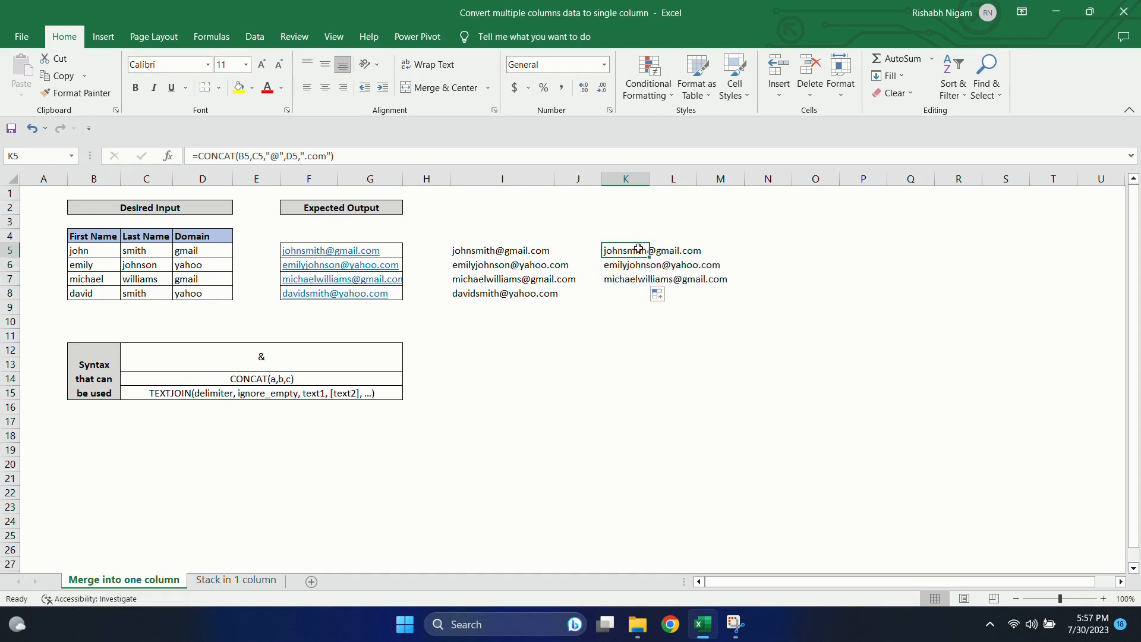
pyautogui.moveTo(648, 256); pyautogui.dragTo(654, 299)
pyautogui.click(648, 191)
pyautogui.doubleClick(649, 178)
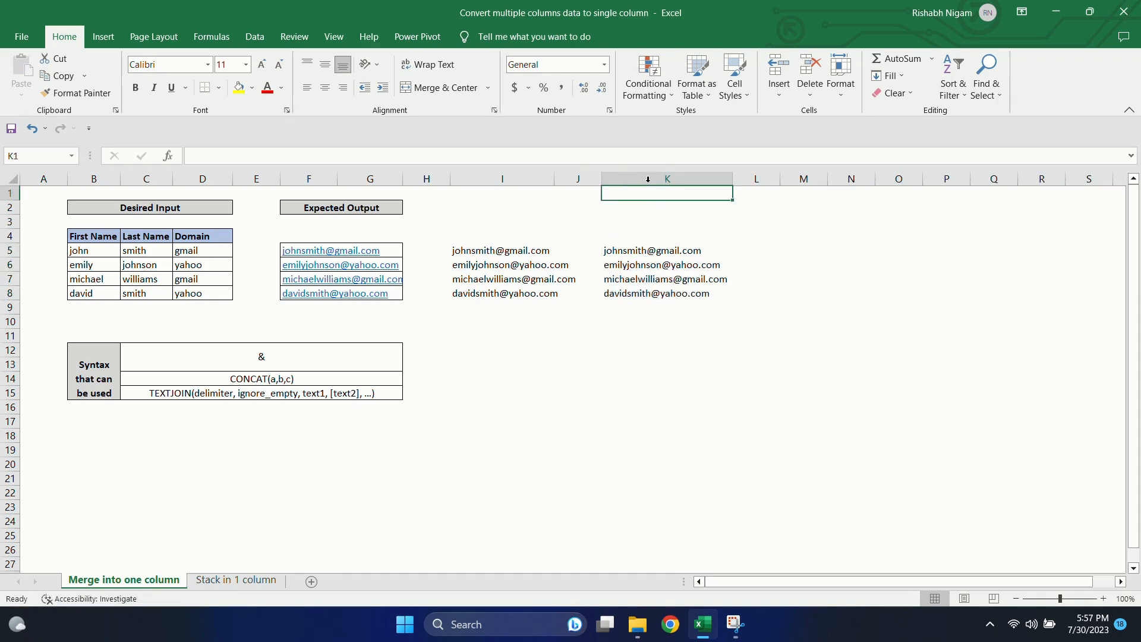
# Step: Enter =TEXTJOIN(,TRUE,B5,C5,) in cell M5 to join first and last name without a delimiter, ignoring empty cells
pyautogui.click(753, 243)
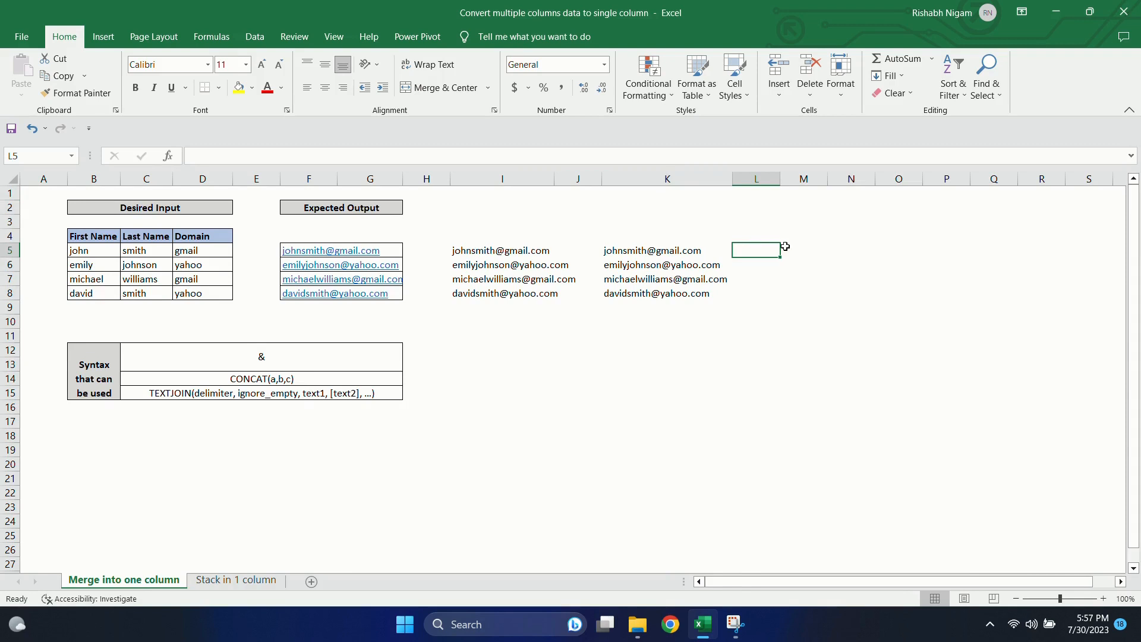
pyautogui.click(788, 247)
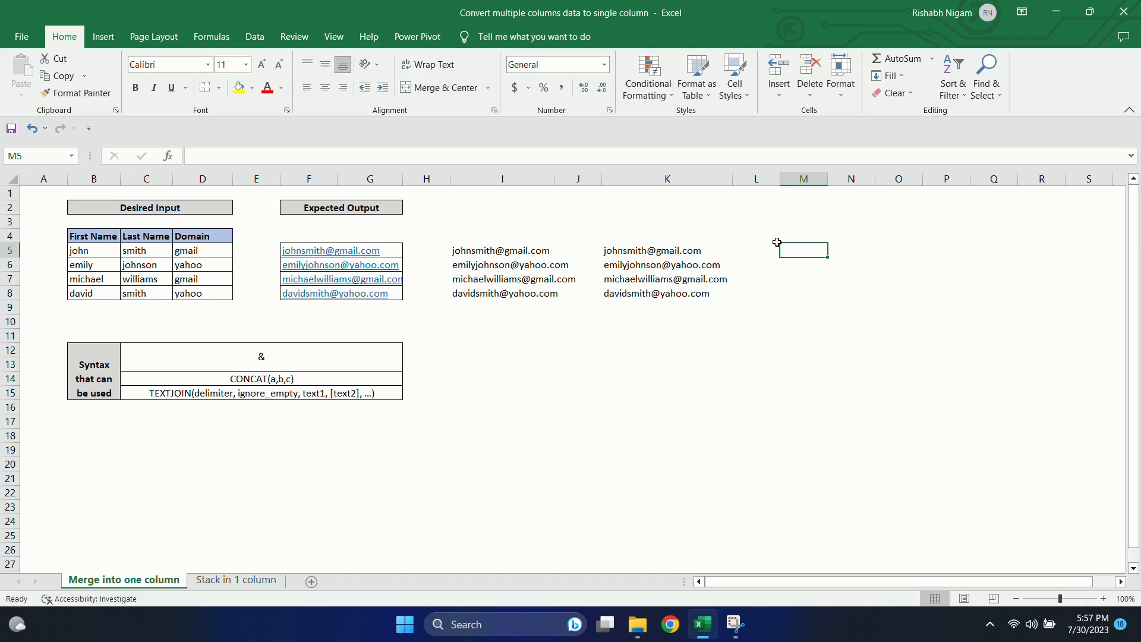
pyautogui.write('=text')
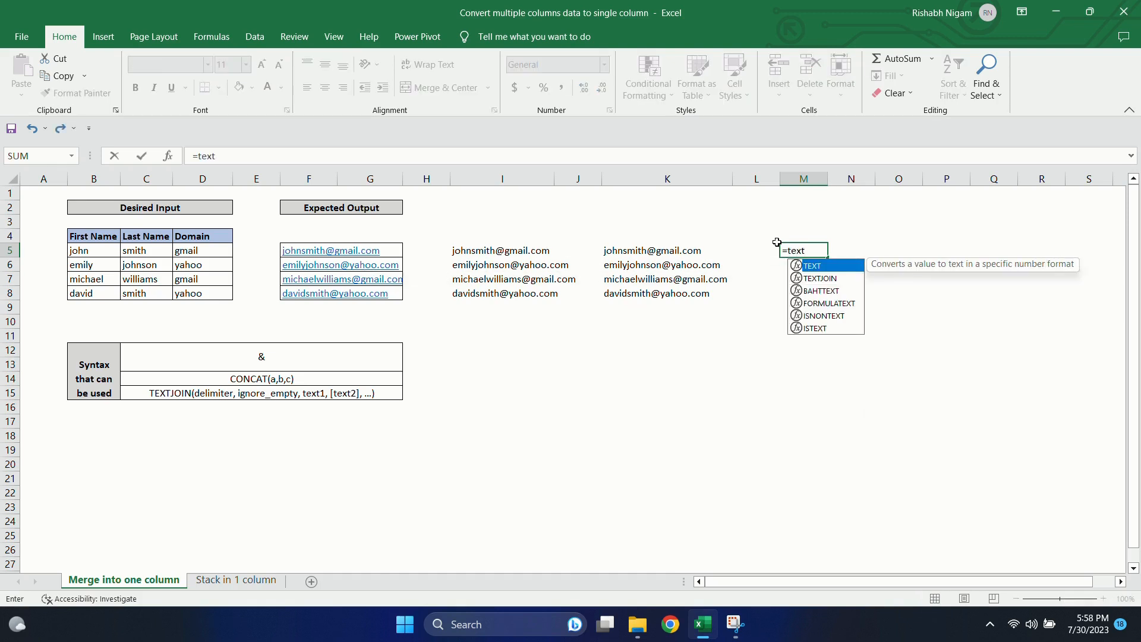
pyautogui.press('Down')
pyautogui.press('Tab')
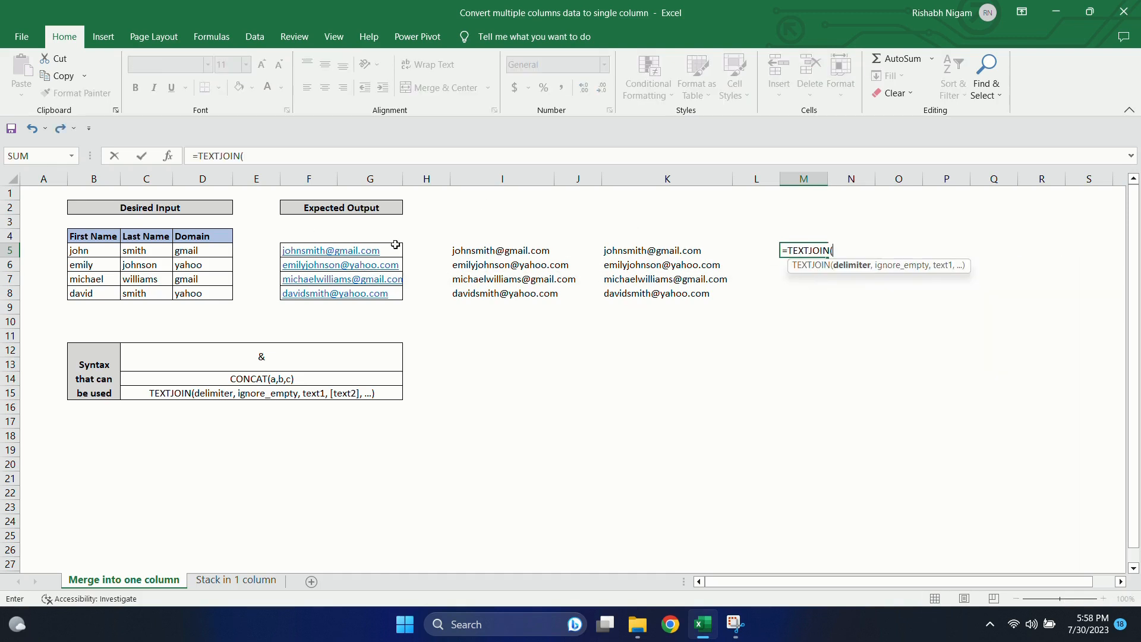
pyautogui.write(',')
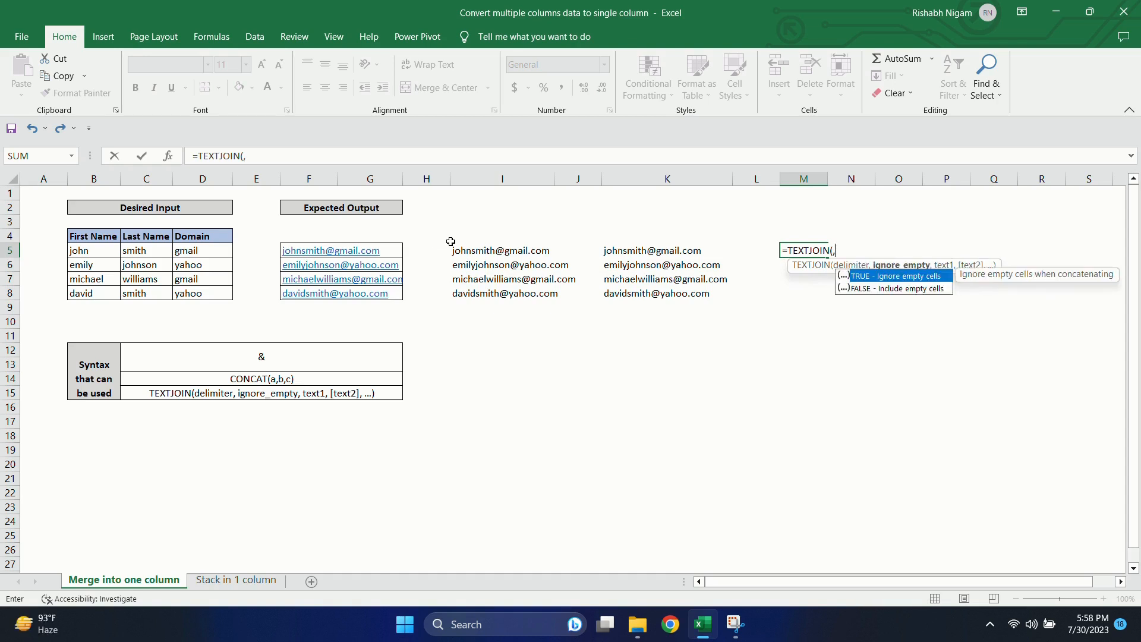
pyautogui.press('Tab')
pyautogui.write(',')
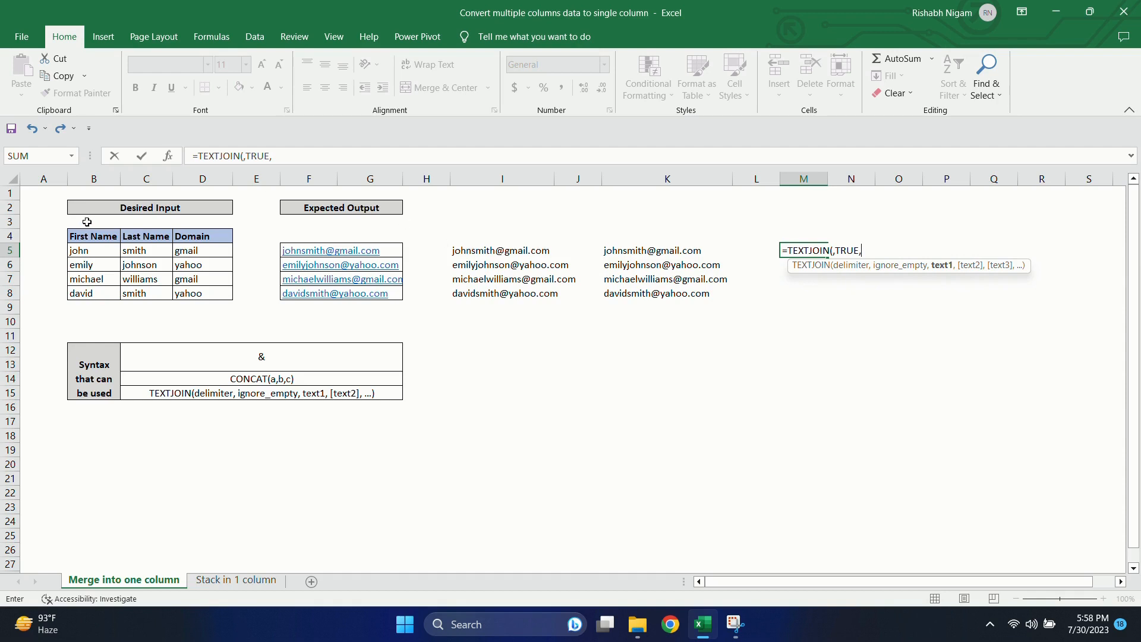
pyautogui.click(99, 252)
pyautogui.write(',')
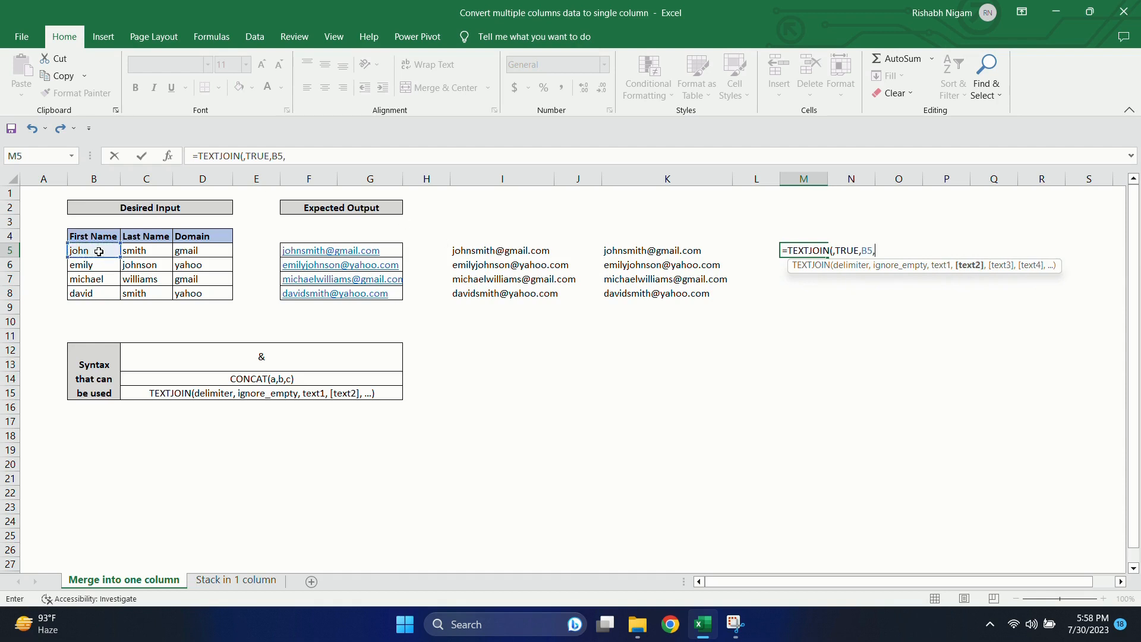
pyautogui.click(157, 249)
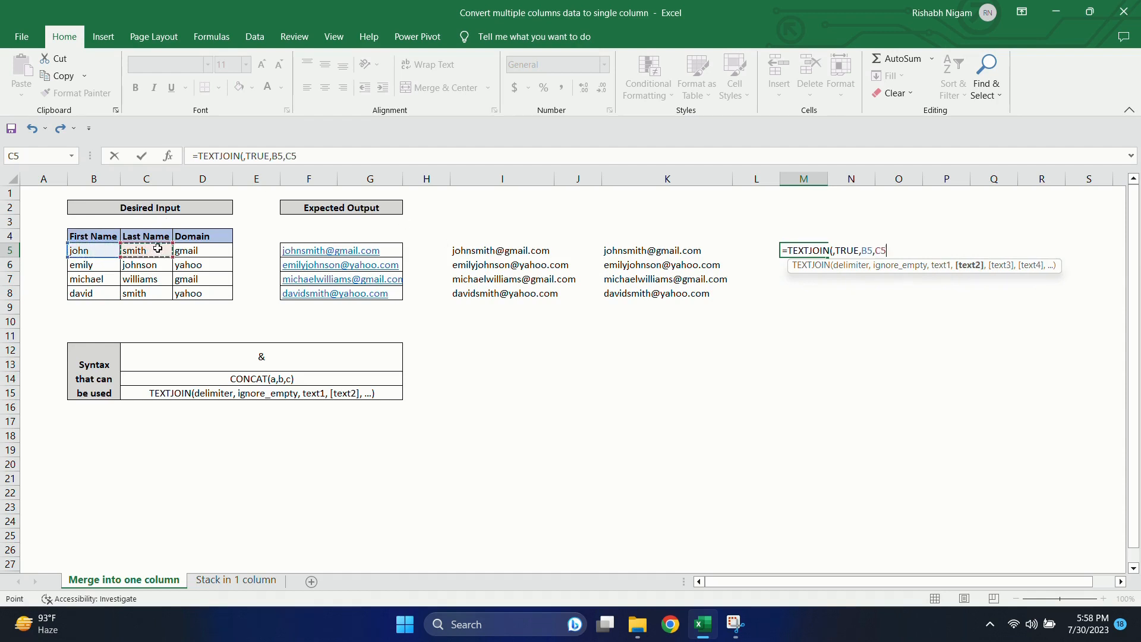
pyautogui.write(',')
pyautogui.hotkey('shift', 'Return')
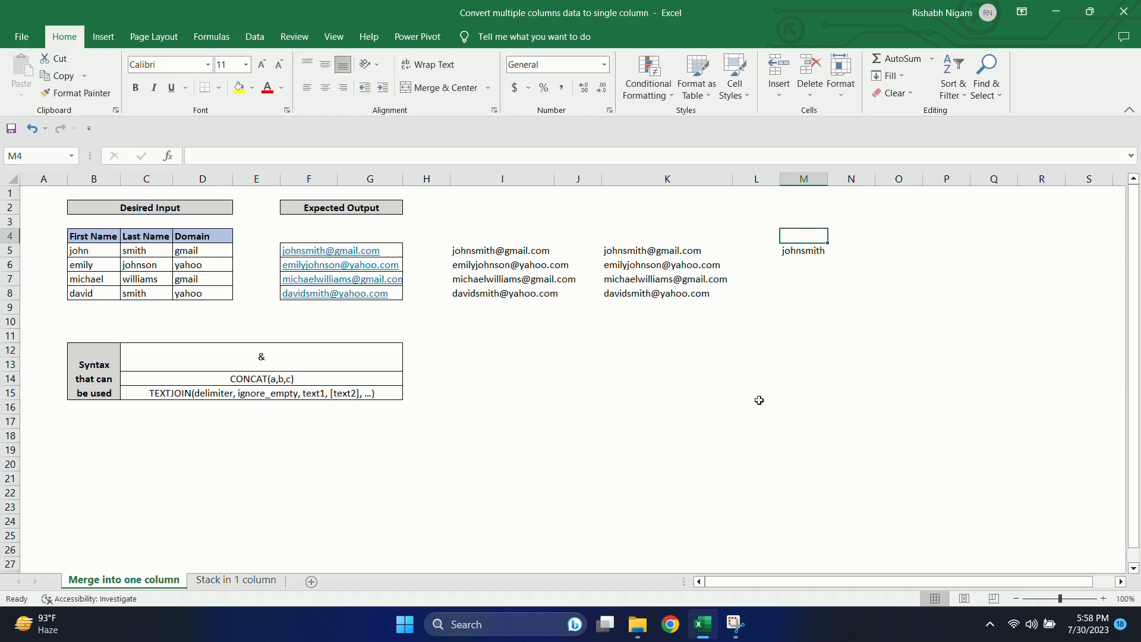
# Step: Extend the TEXTJOIN formula in cell M5 to =TEXTJOIN(,TRUE,B5,C5,"@",D5,".com"), accepting the suggested bracket correction
pyautogui.doubleClick(812, 250)
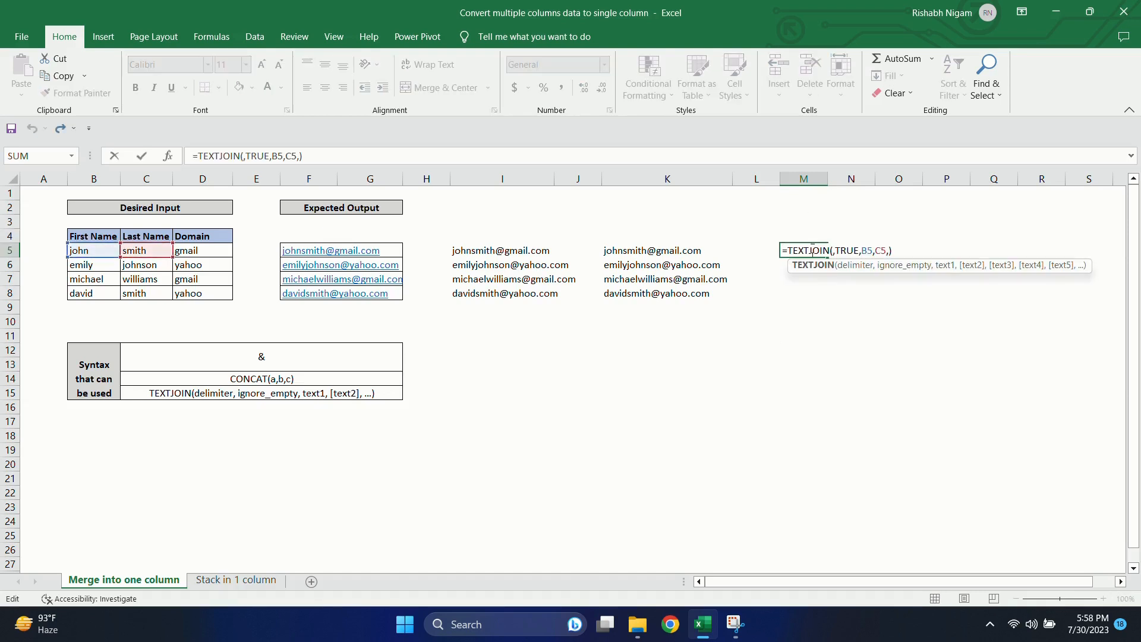
pyautogui.click(888, 250)
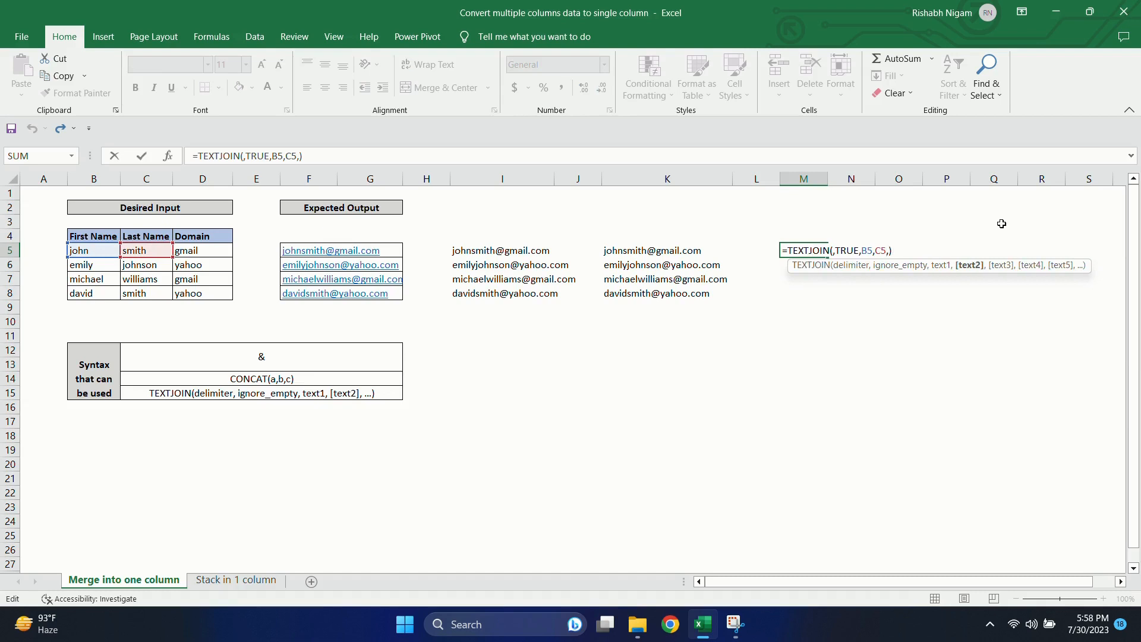
pyautogui.write('"@",')
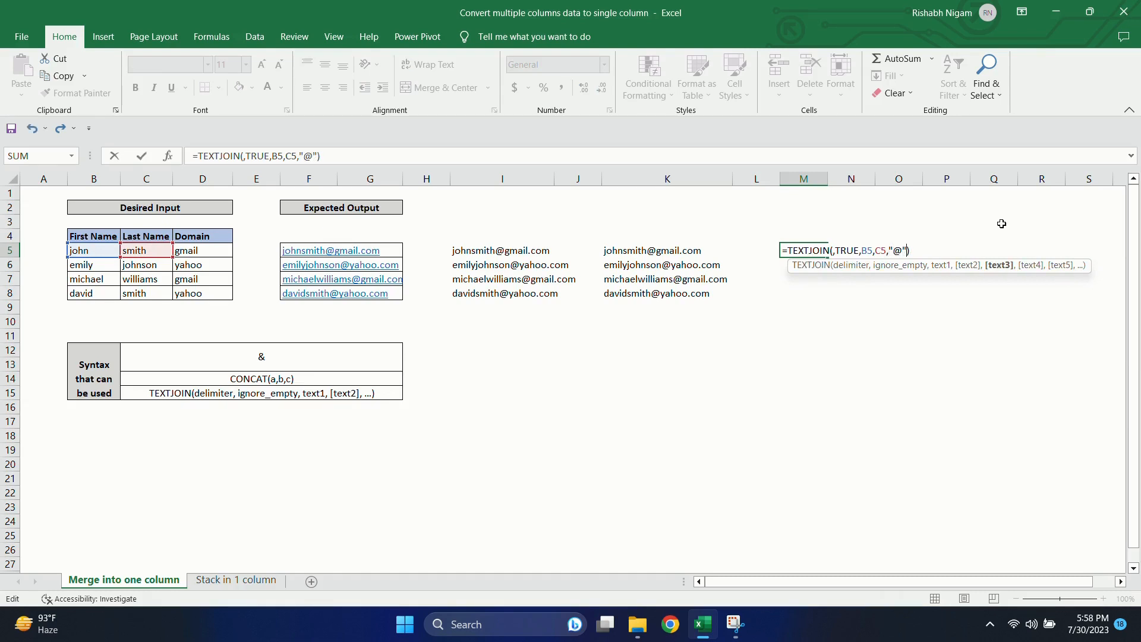
pyautogui.click(226, 252)
pyautogui.write(',')
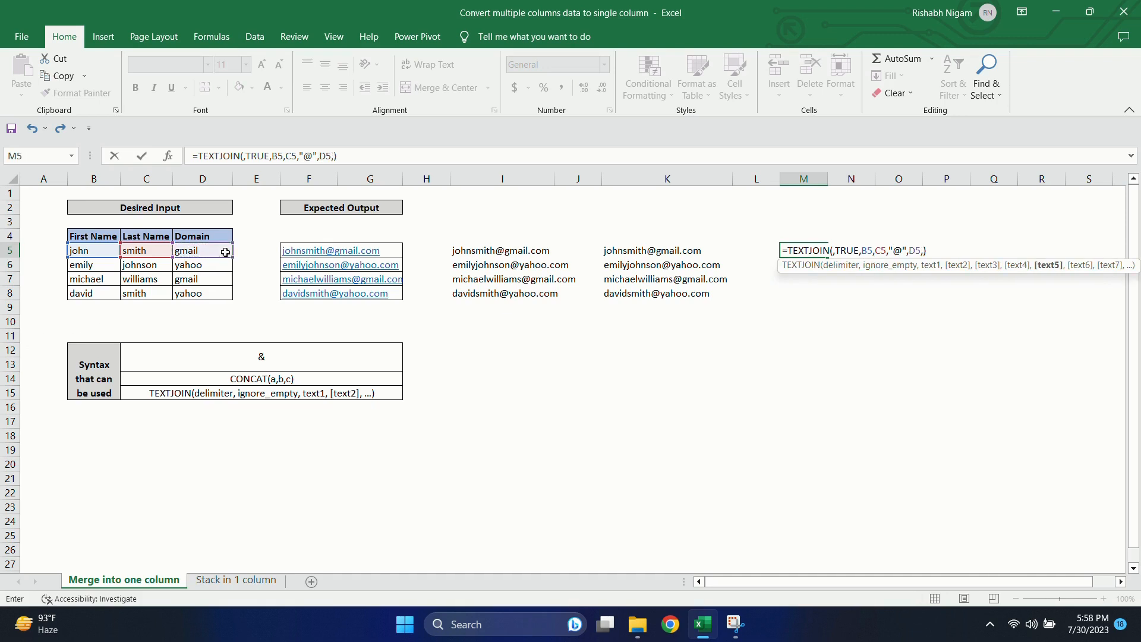
pyautogui.write('".com")')
pyautogui.press('Return')
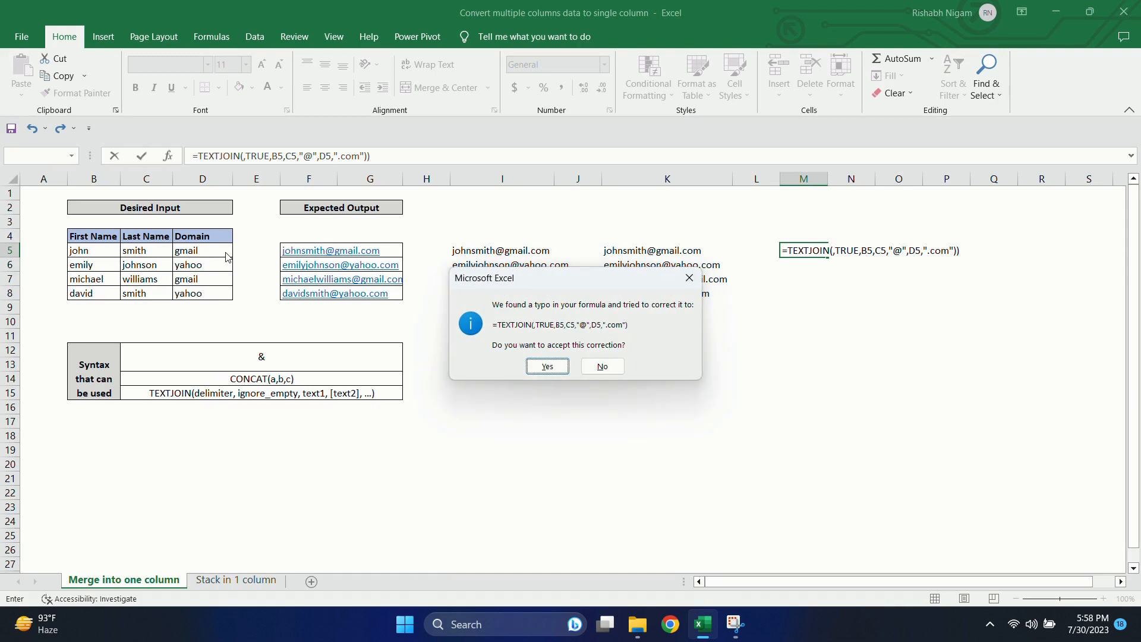
pyautogui.press('Return')
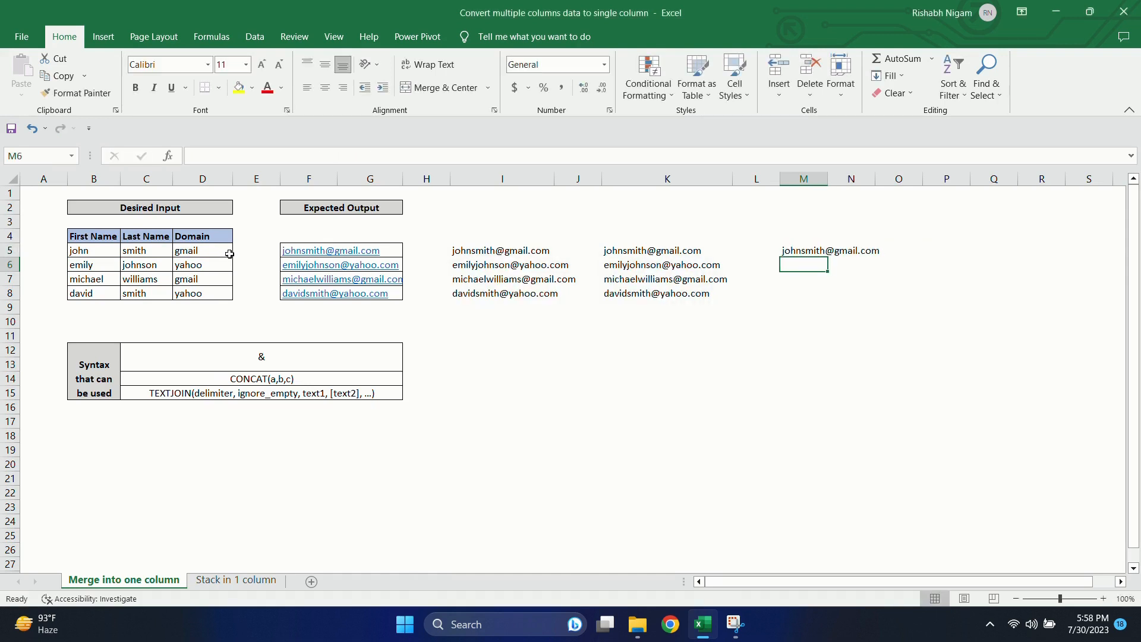
# Step: Fill the TEXTJOIN formula in M5 down through M8
pyautogui.click(801, 251)
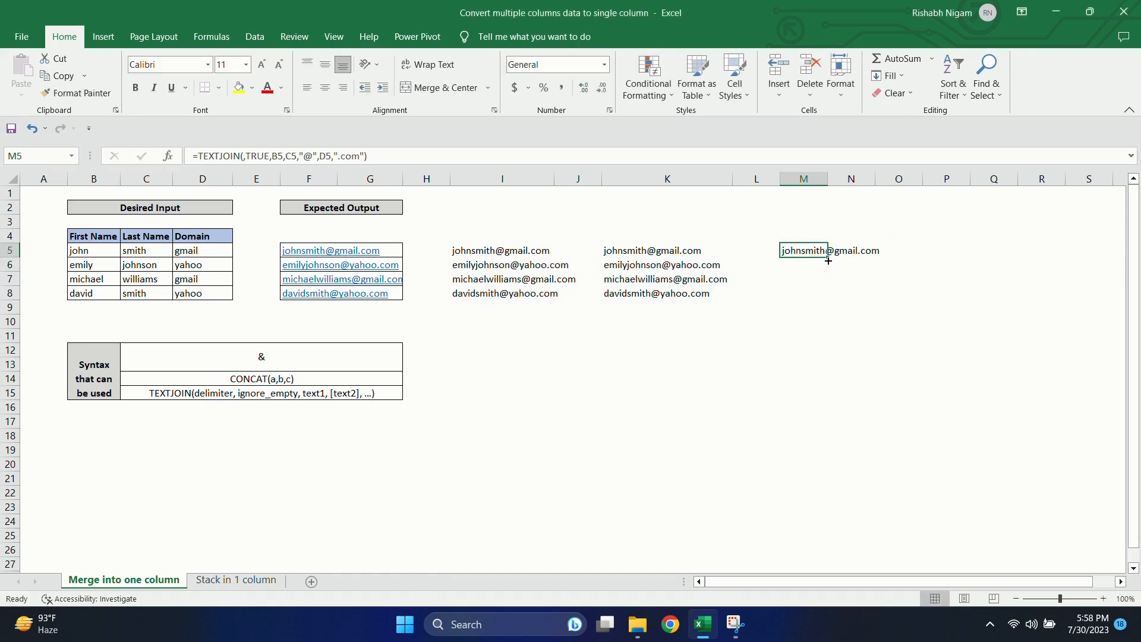
pyautogui.moveTo(824, 252); pyautogui.dragTo(820, 295)
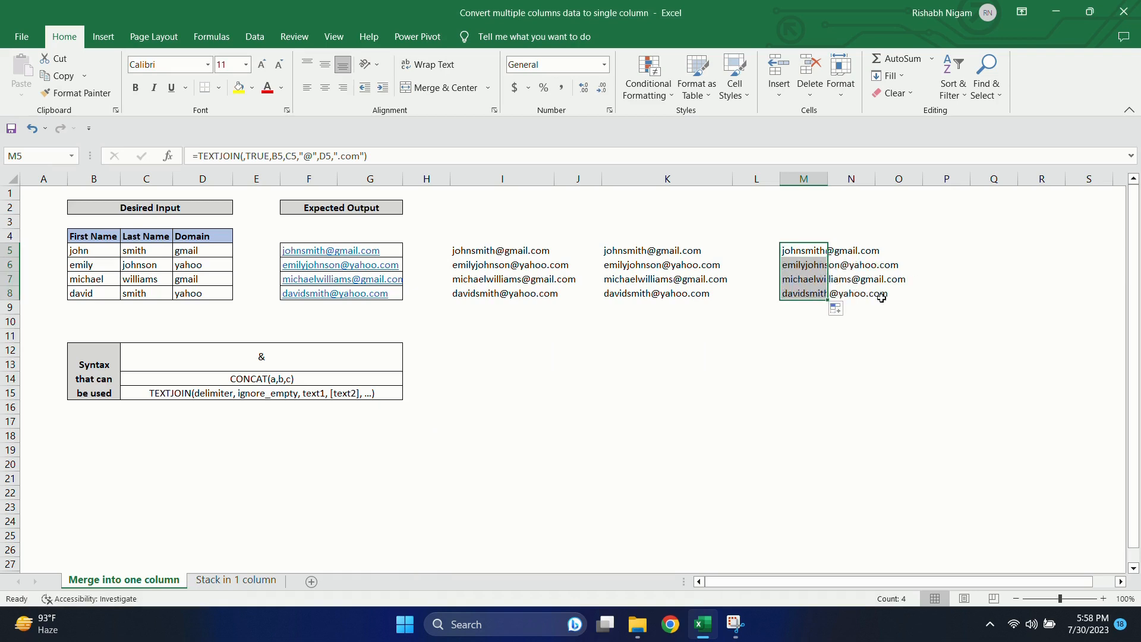
pyautogui.click(818, 397)
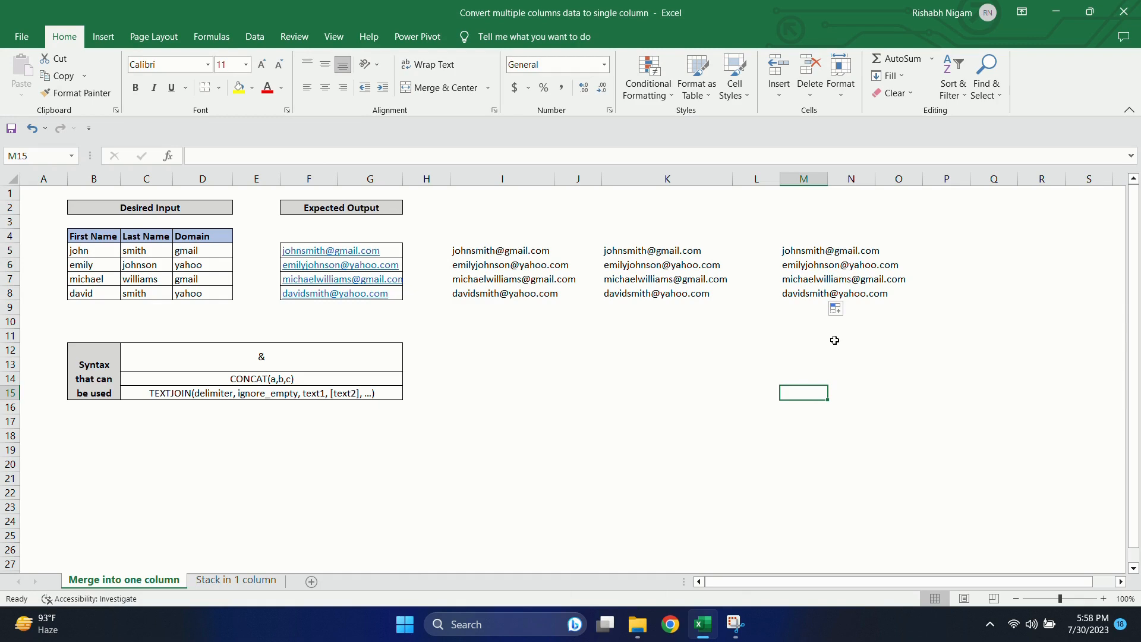
# Step: On the Stack in 1 column sheet, copy the INDEX syntax text from C24 into cell J4 and prefix it with an equals sign
pyautogui.click(243, 579)
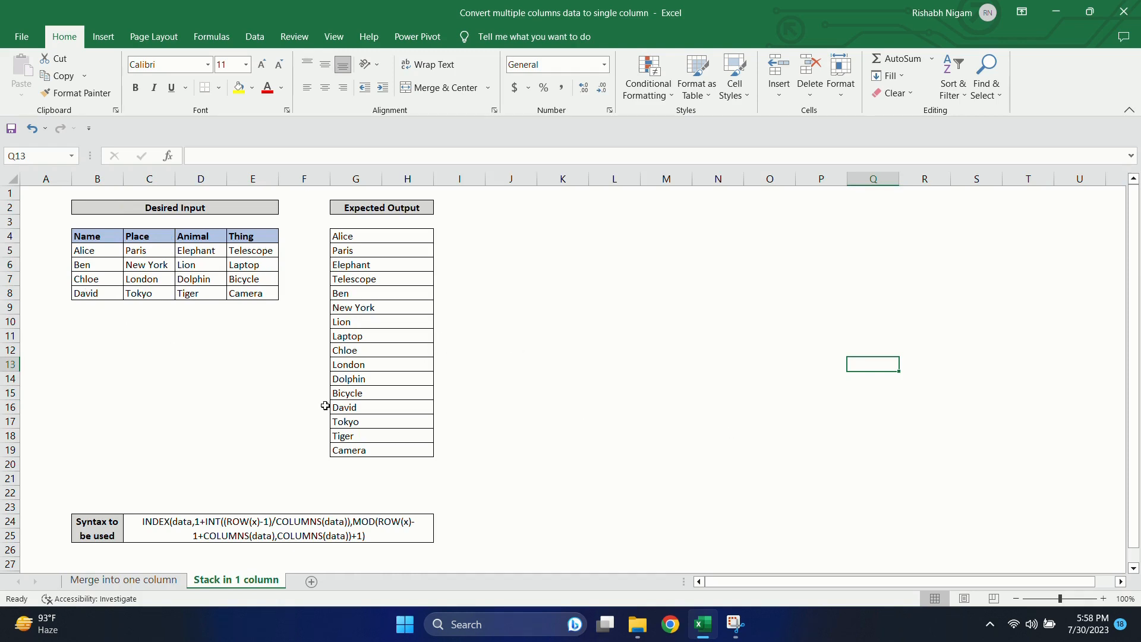
pyautogui.click(363, 528)
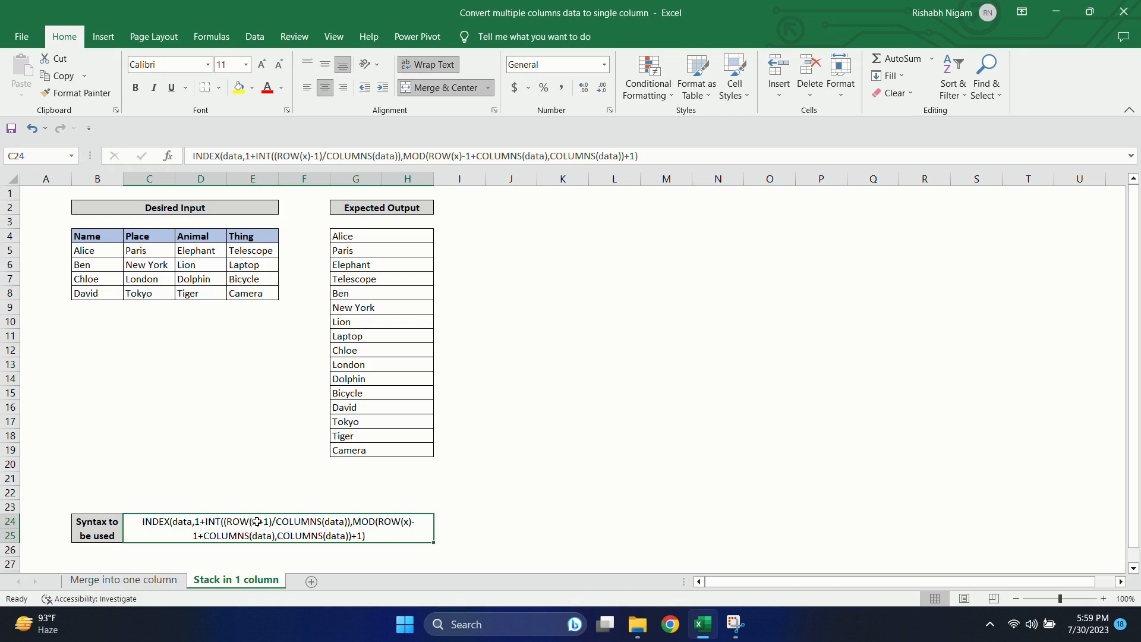
pyautogui.click(506, 237)
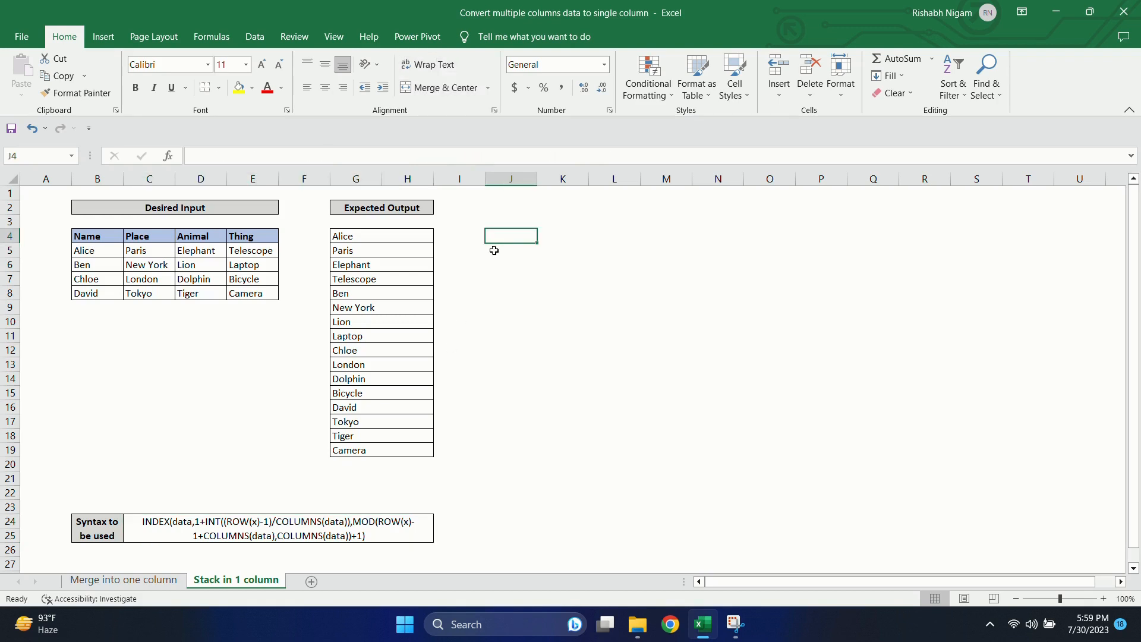
pyautogui.doubleClick(189, 538)
pyautogui.hotkey('ctrl', 'a')
pyautogui.hotkey('ctrl', 'c')
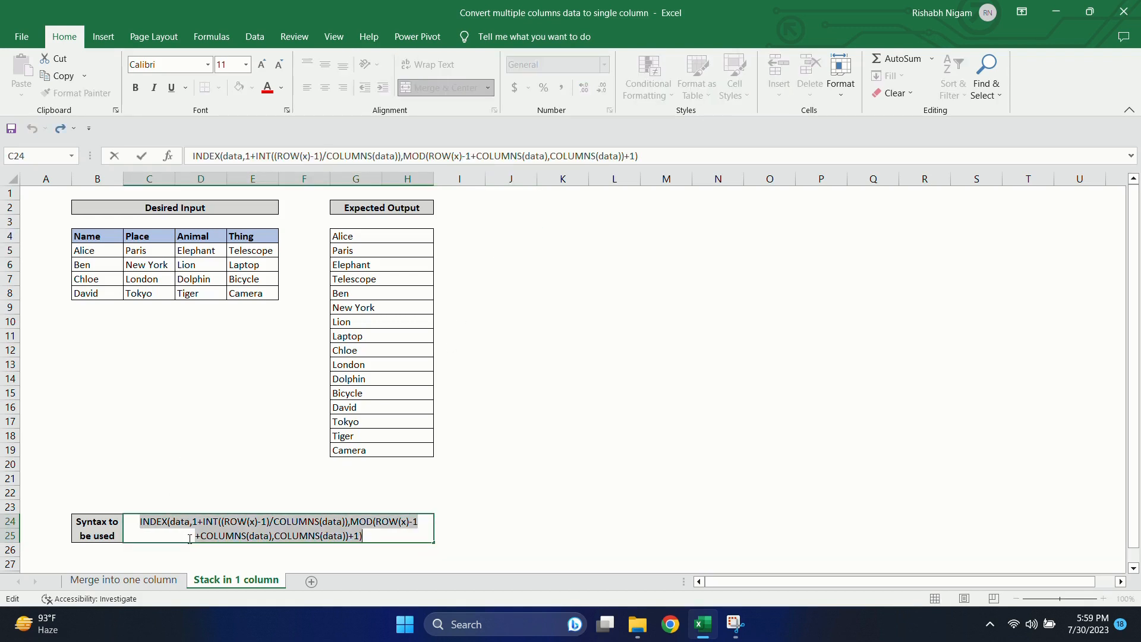
pyautogui.click(513, 228)
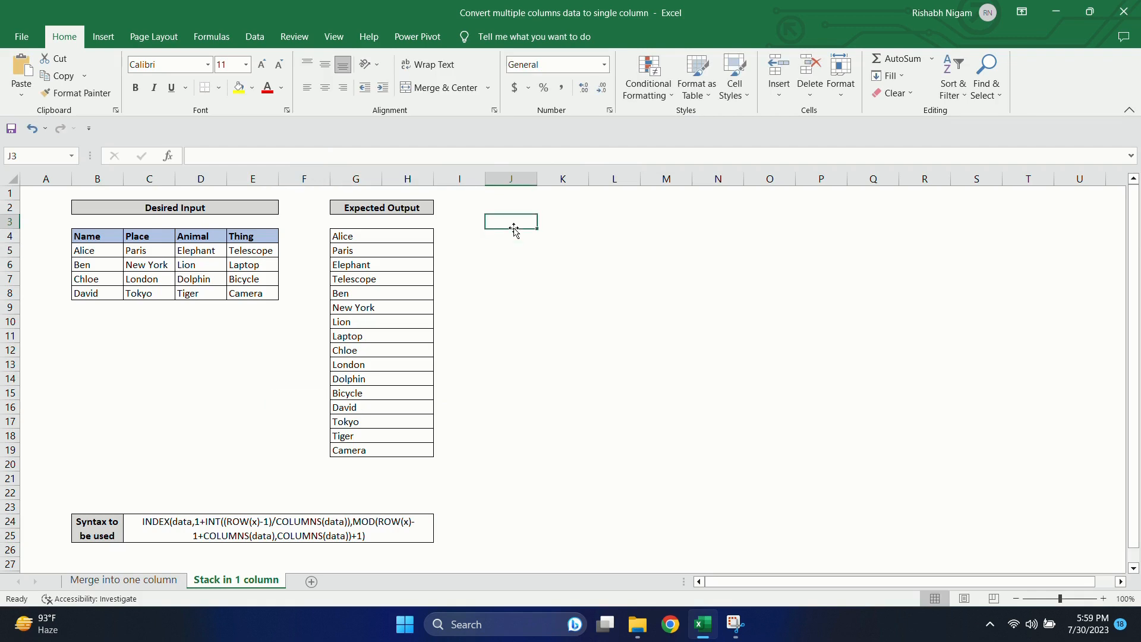
pyautogui.click(512, 237)
pyautogui.doubleClick(512, 238)
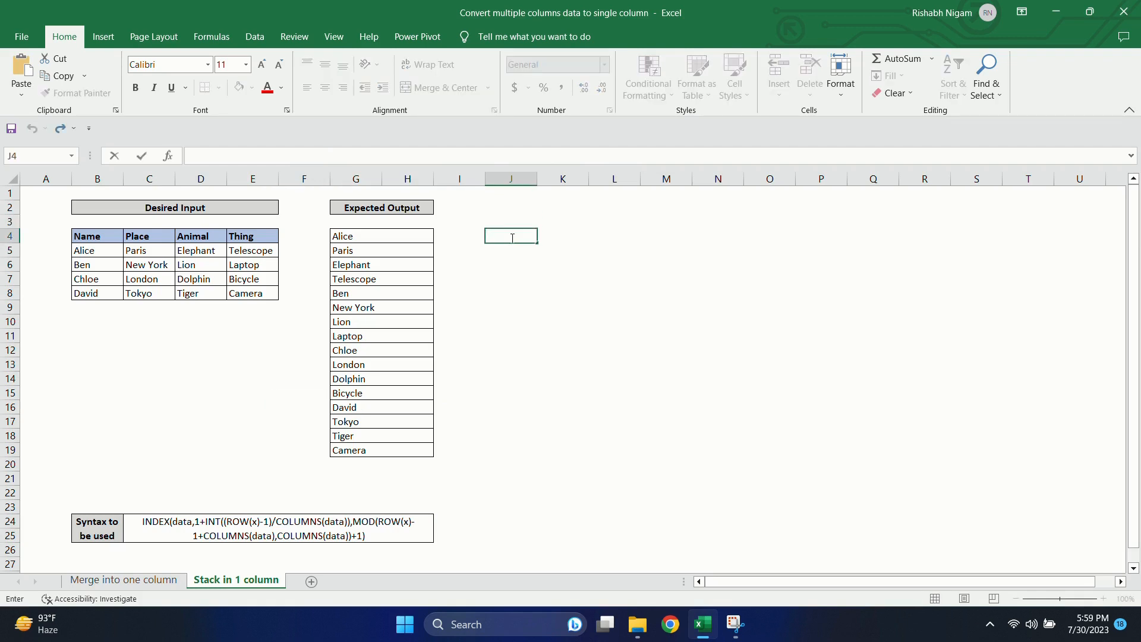
pyautogui.hotkey('ctrl', 'v')
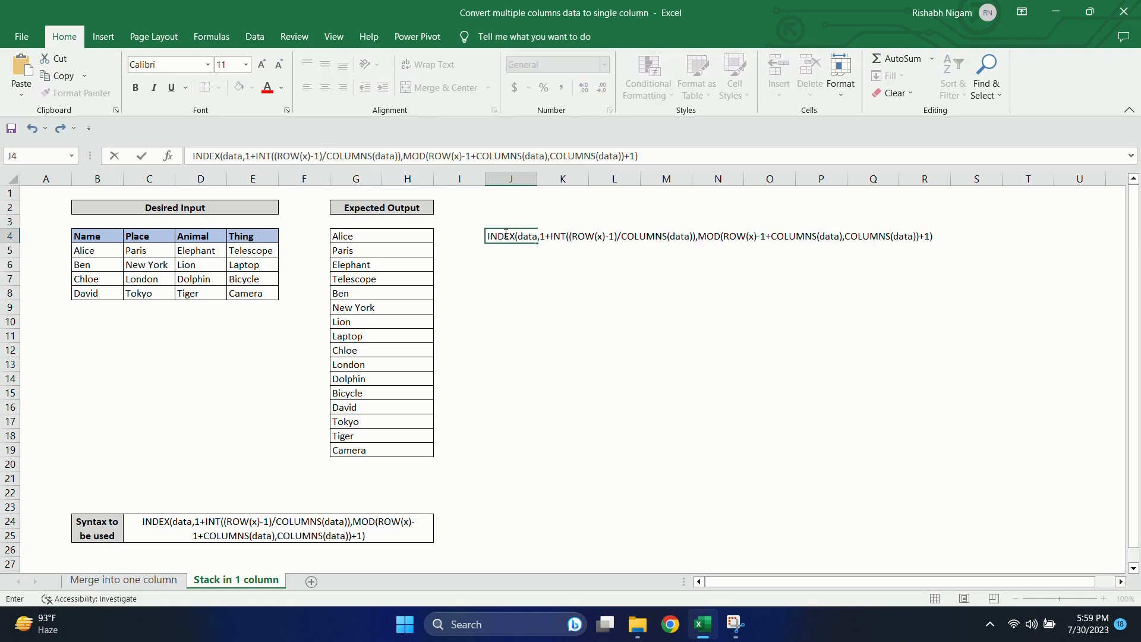
pyautogui.click(503, 236)
pyautogui.write('=')
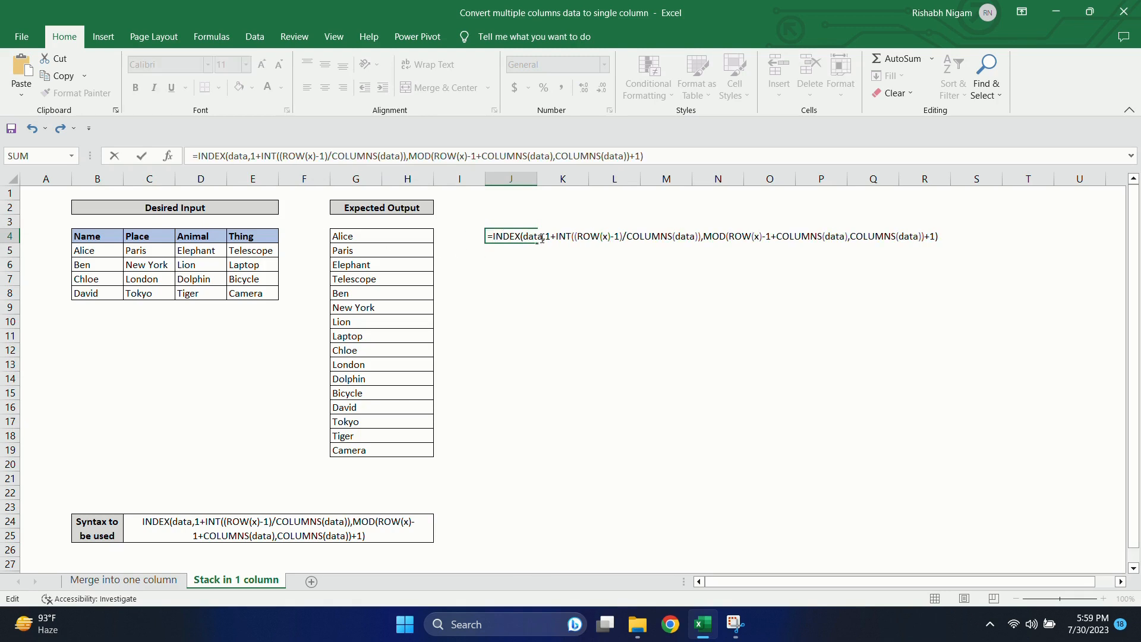
# Step: Replace the first data placeholder of the INDEX formula in J4 with the absolute range $B$5:$E$8
pyautogui.doubleClick(532, 237)
pyautogui.press('BackSpace')
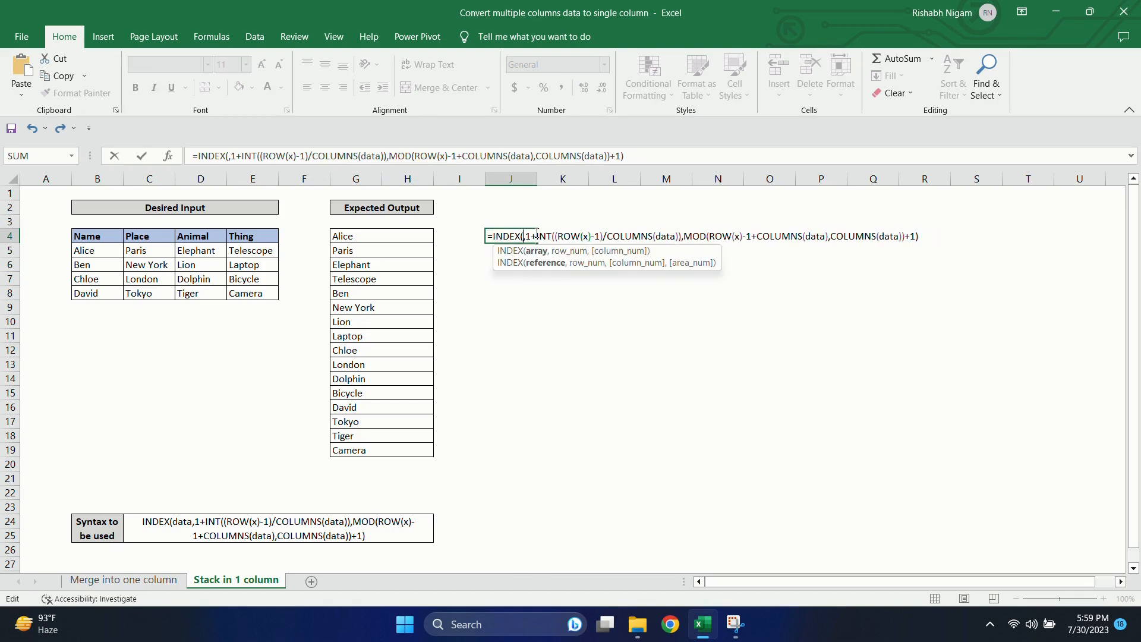
pyautogui.moveTo(114, 248); pyautogui.dragTo(261, 296)
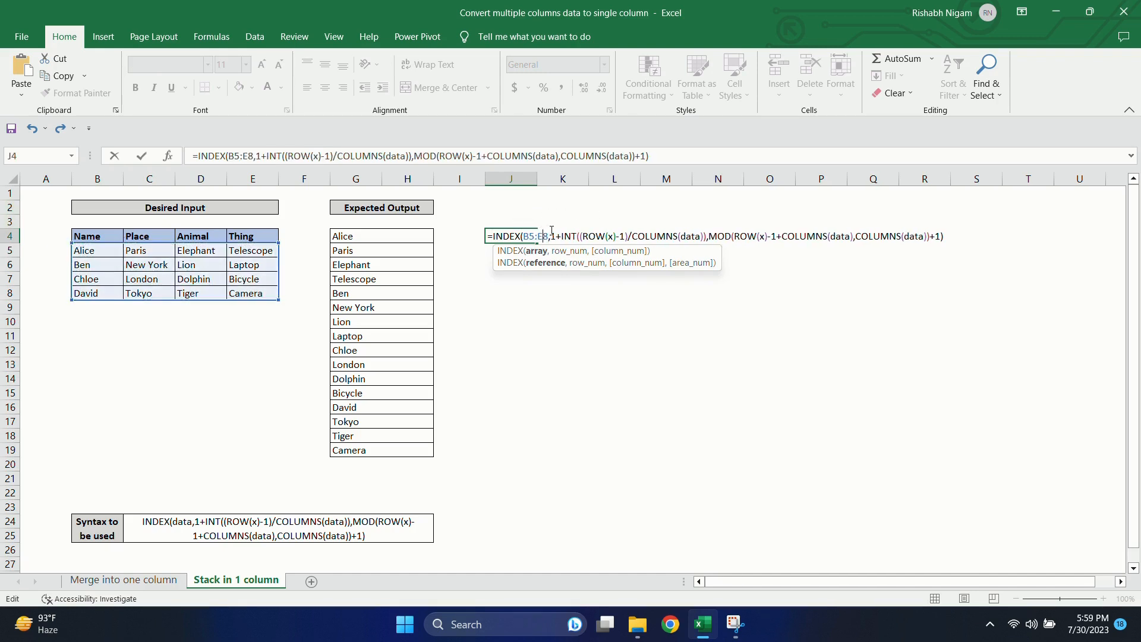
pyautogui.write('$')
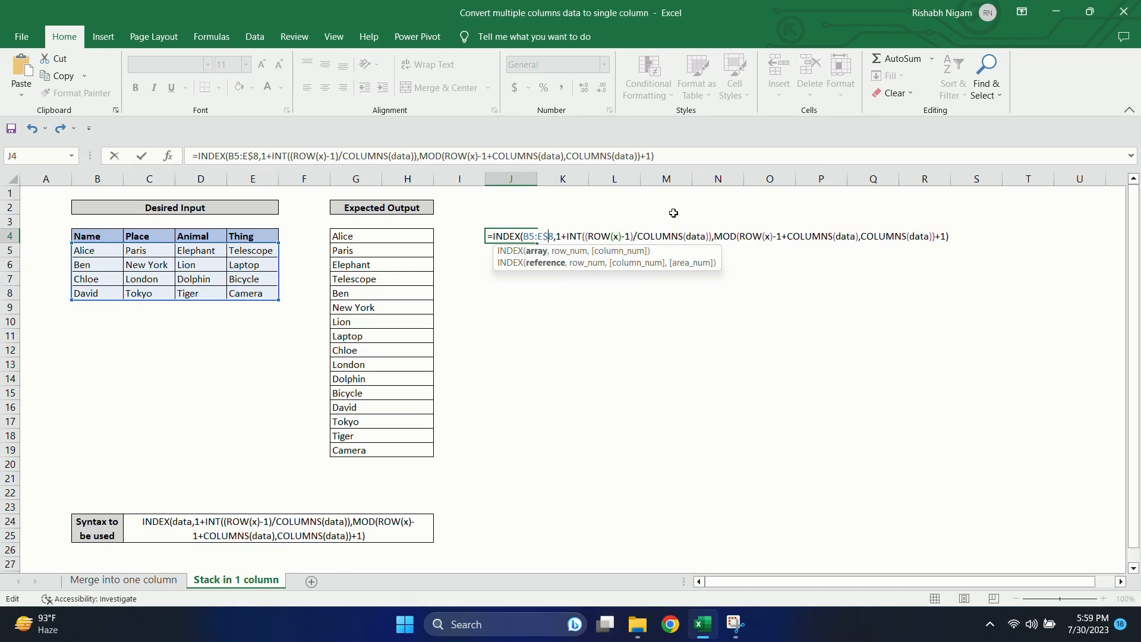
pyautogui.press('Left')
pyautogui.press('Left')
pyautogui.write('$B')
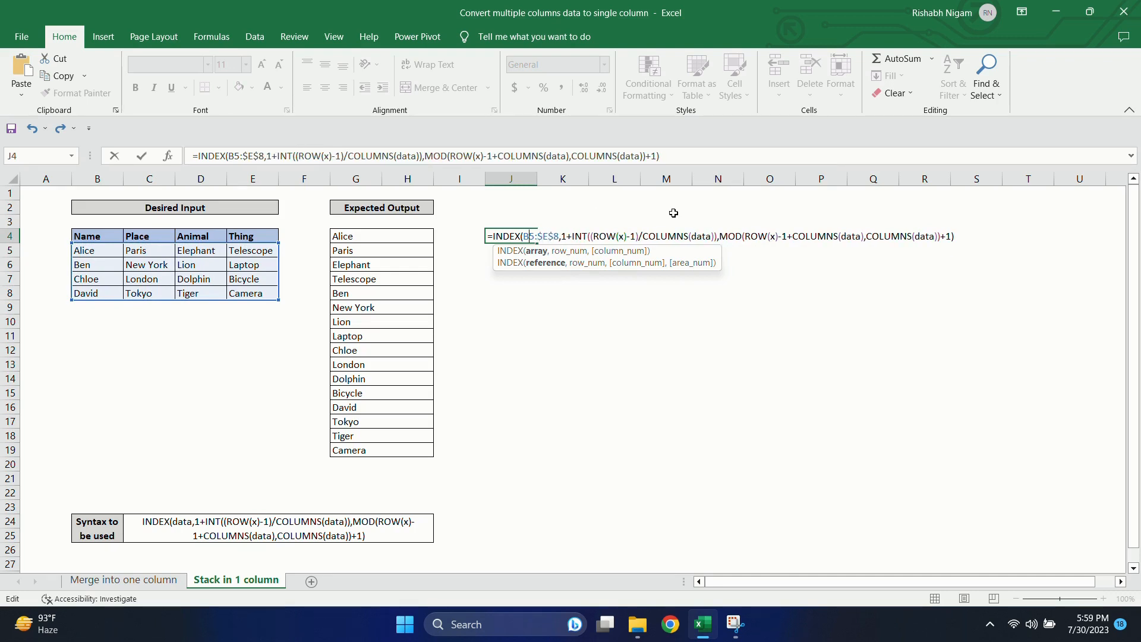
pyautogui.write('$5:')
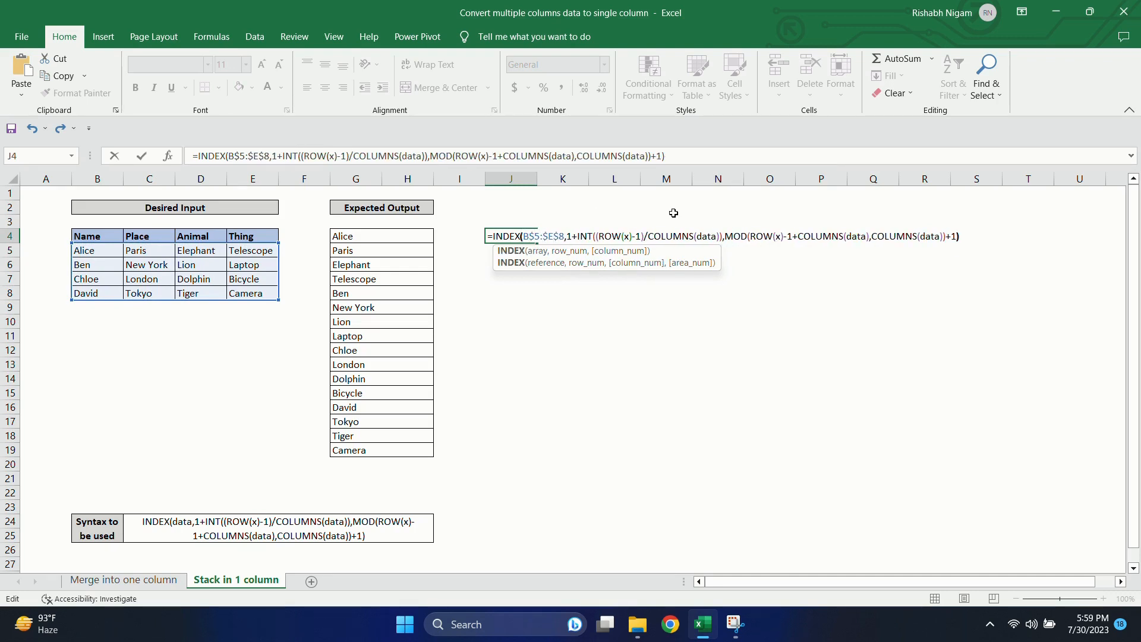
pyautogui.write('$')
# Step: Copy the $B$5:$E$8 reference over the data placeholder in all three COLUMNS functions of the J4 formula
pyautogui.hotkey('shift', 'Right')
pyautogui.hotkey('shift', 'Right')
pyautogui.hotkey('shift', 'Right')
pyautogui.hotkey('shift', 'Right')
pyautogui.hotkey('shift', 'Right')
pyautogui.hotkey('shift', 'Right')
pyautogui.hotkey('shift', 'Right')
pyautogui.hotkey('shift', 'Right')
pyautogui.hotkey('shift', 'Right')
pyautogui.hotkey('ctrl', 'c')
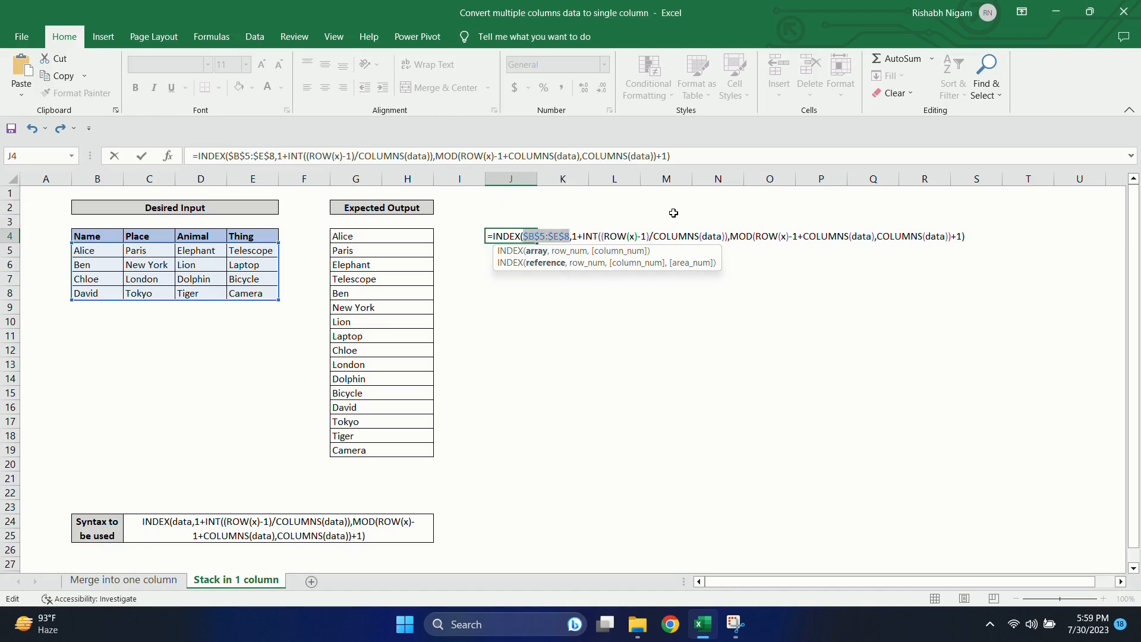
pyautogui.doubleClick(713, 236)
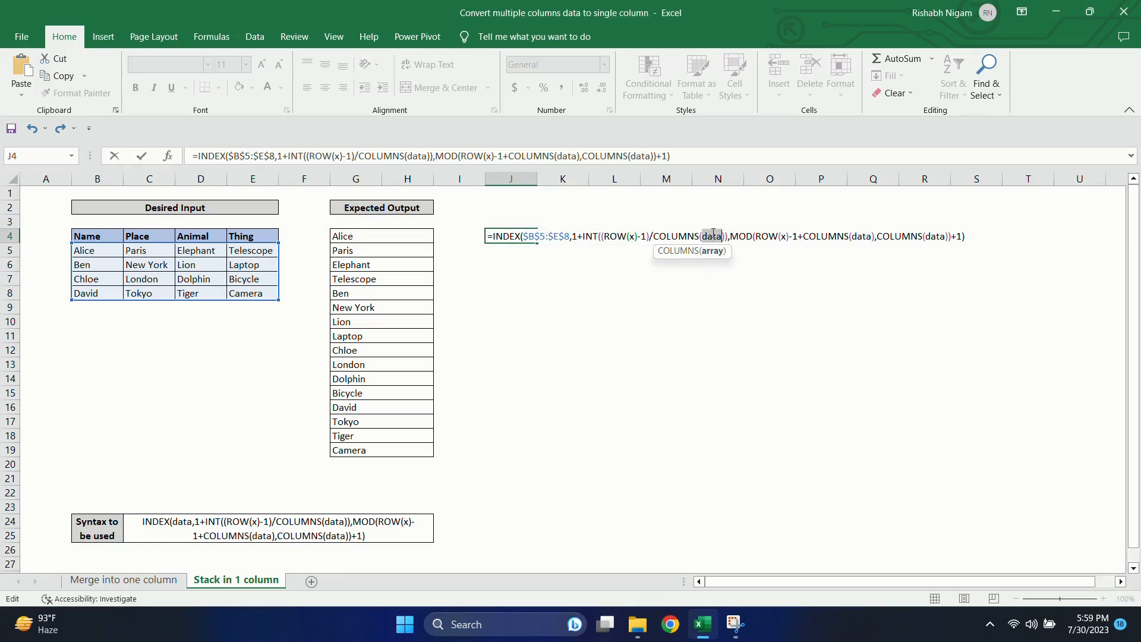
pyautogui.hotkey('ctrl', 'v')
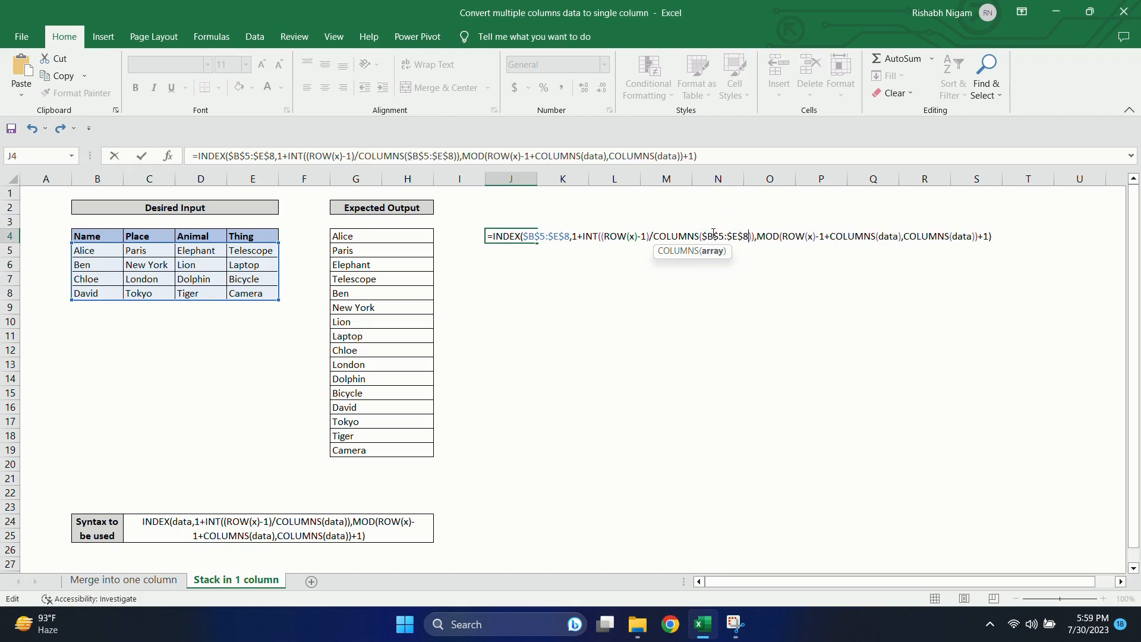
pyautogui.doubleClick(892, 236)
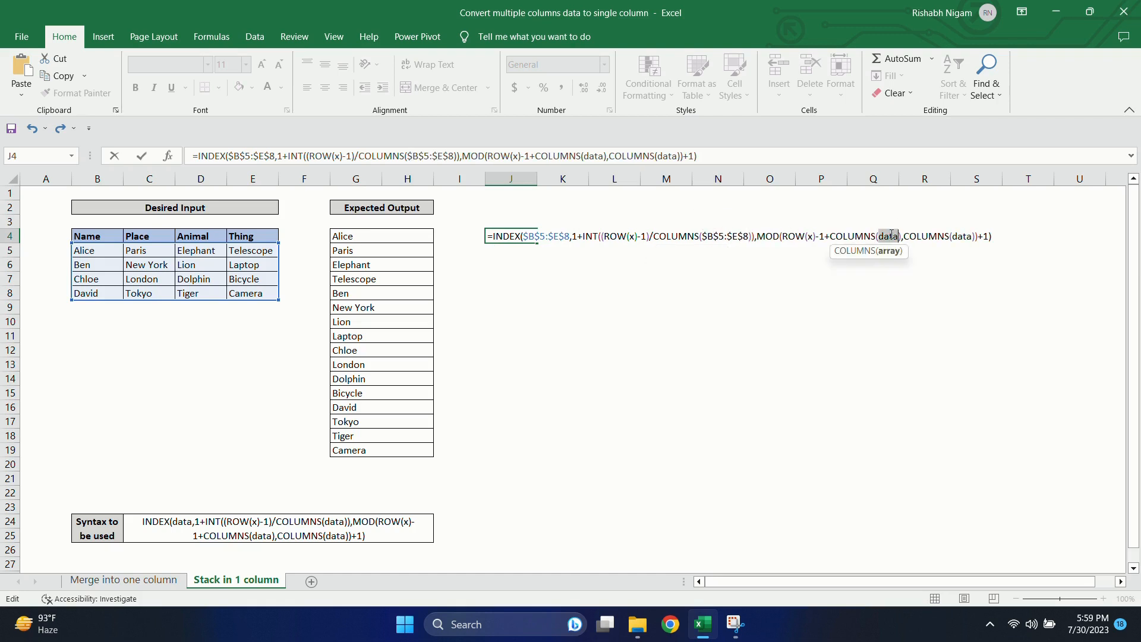
pyautogui.hotkey('ctrl', 'v')
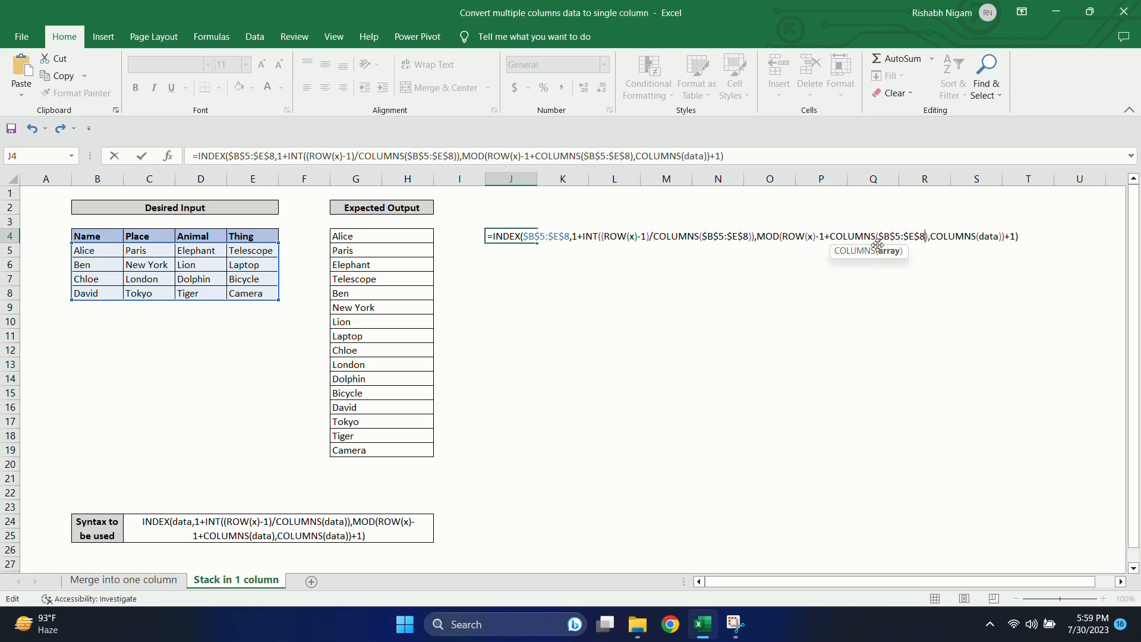
pyautogui.doubleClick(991, 236)
pyautogui.hotkey('ctrl', 'v')
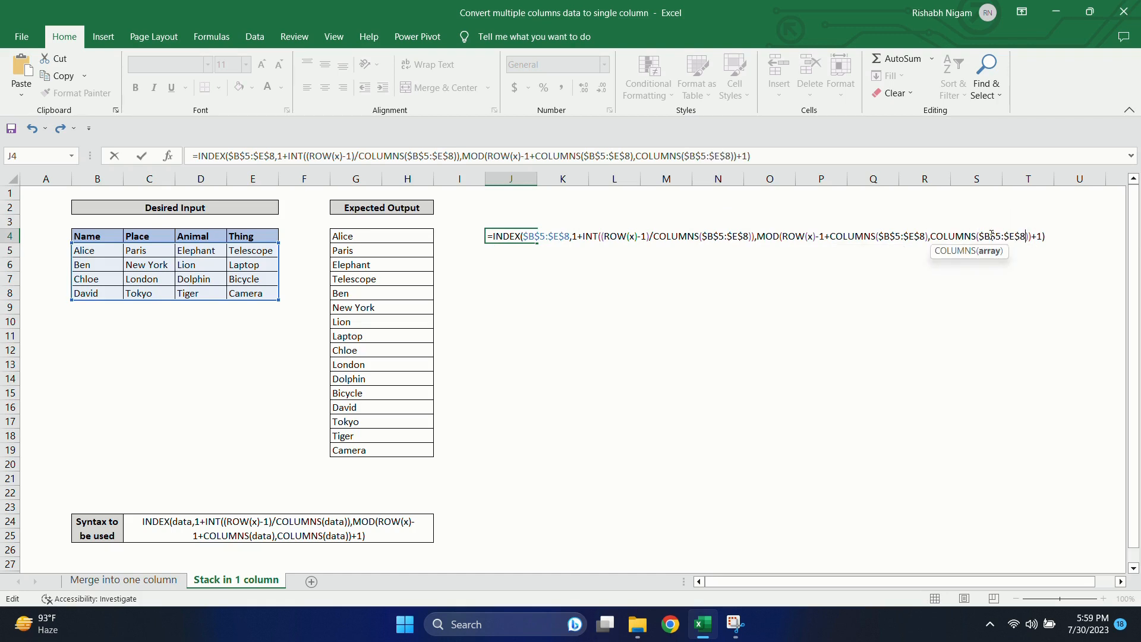
# Step: Replace the x placeholder in both ROW functions of the J4 formula with B1 and enter the formula
pyautogui.doubleClick(633, 236)
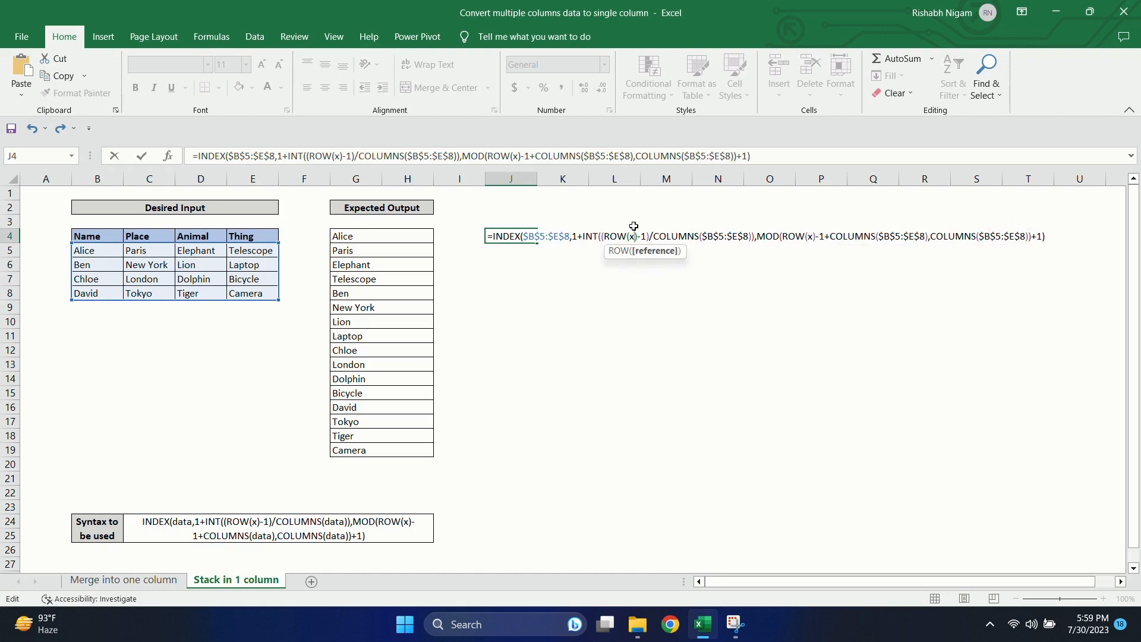
pyautogui.press('BackSpace')
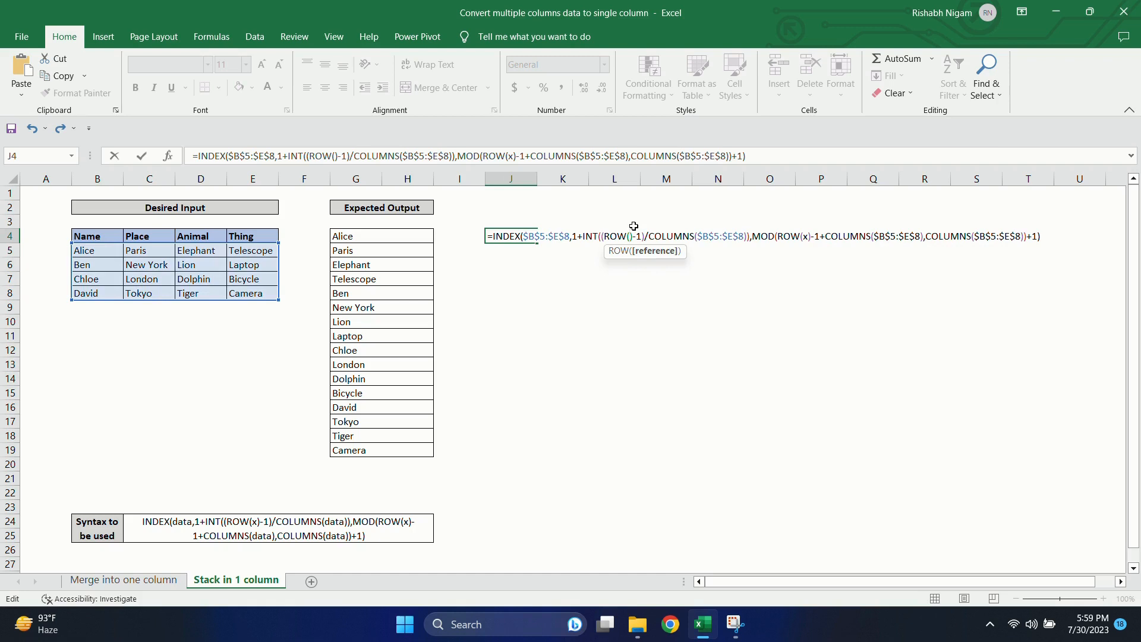
pyautogui.write('B')
pyautogui.press('BackSpace')
pyautogui.write('B')
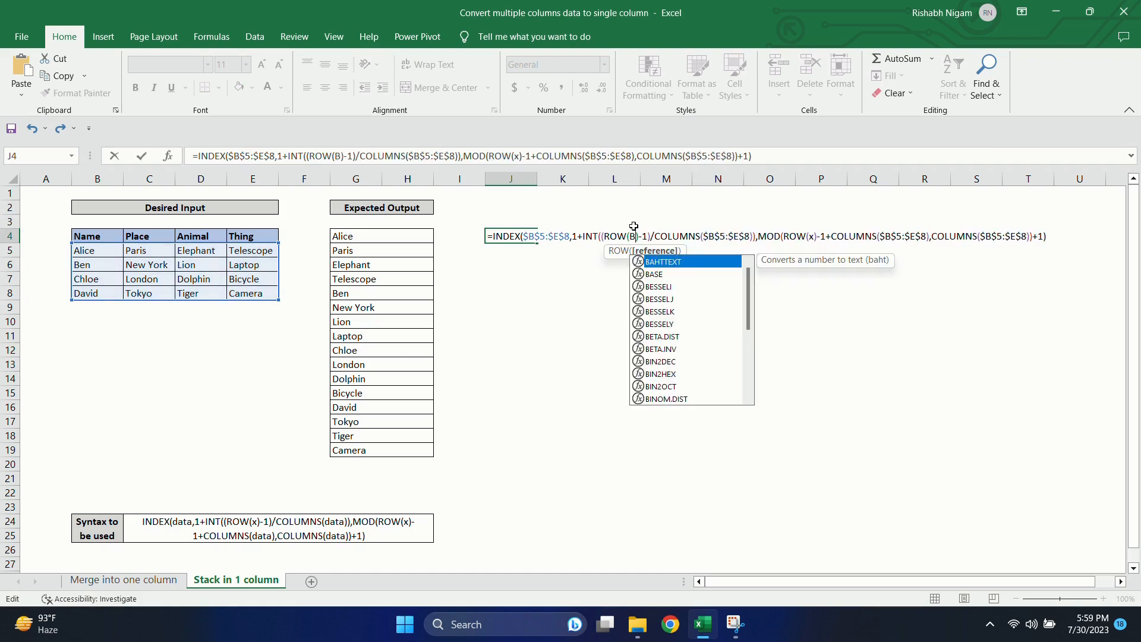
pyautogui.write('1')
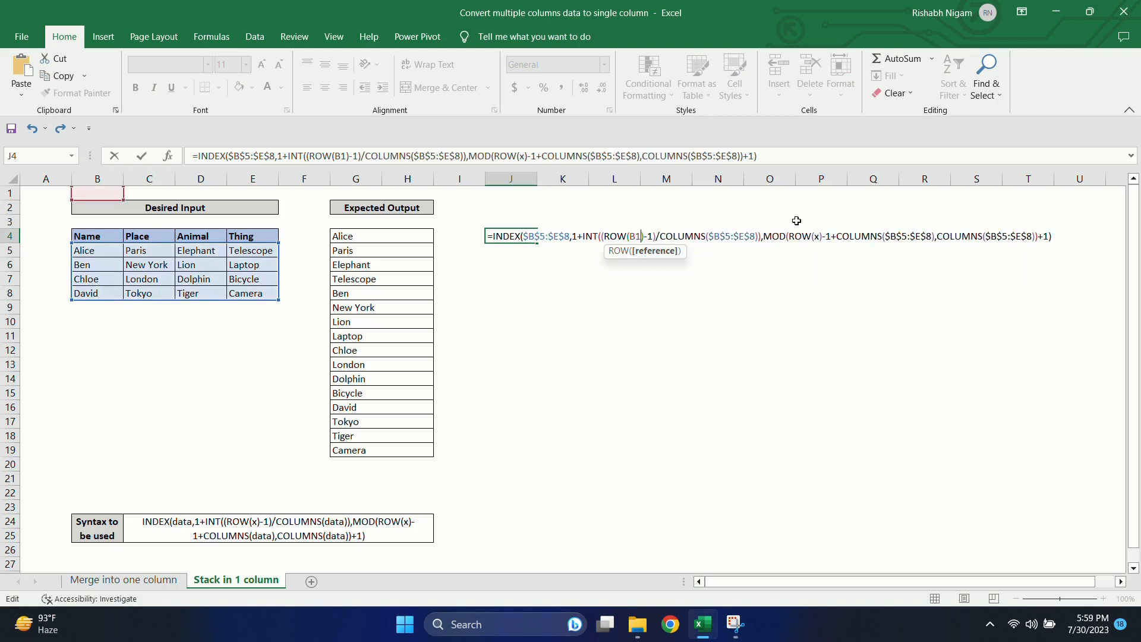
pyautogui.click(819, 236)
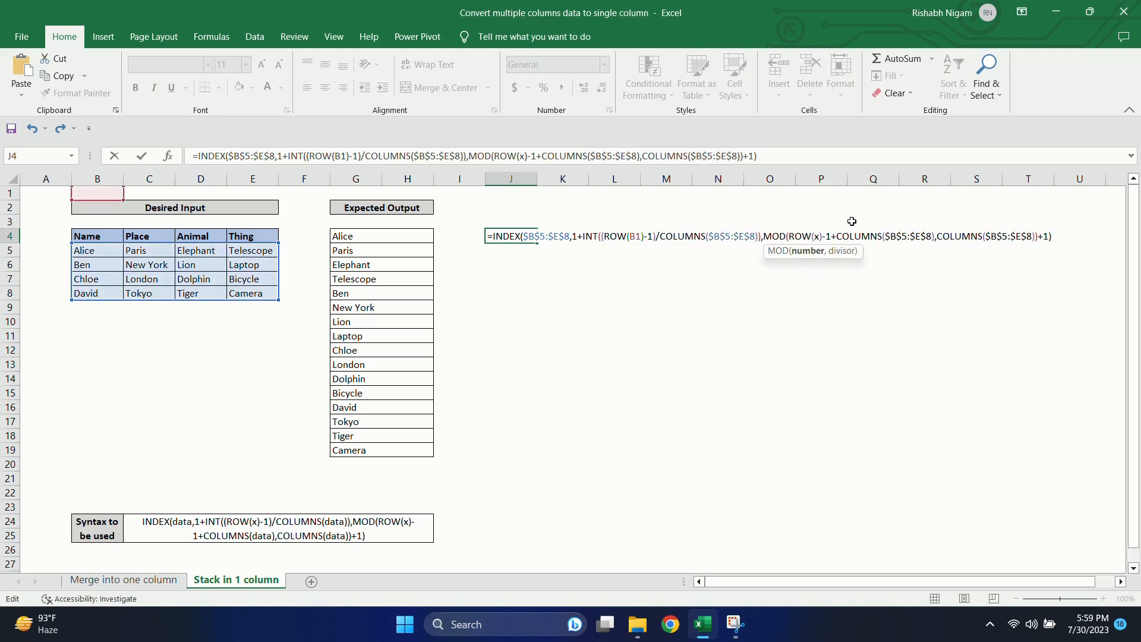
pyautogui.press('BackSpace')
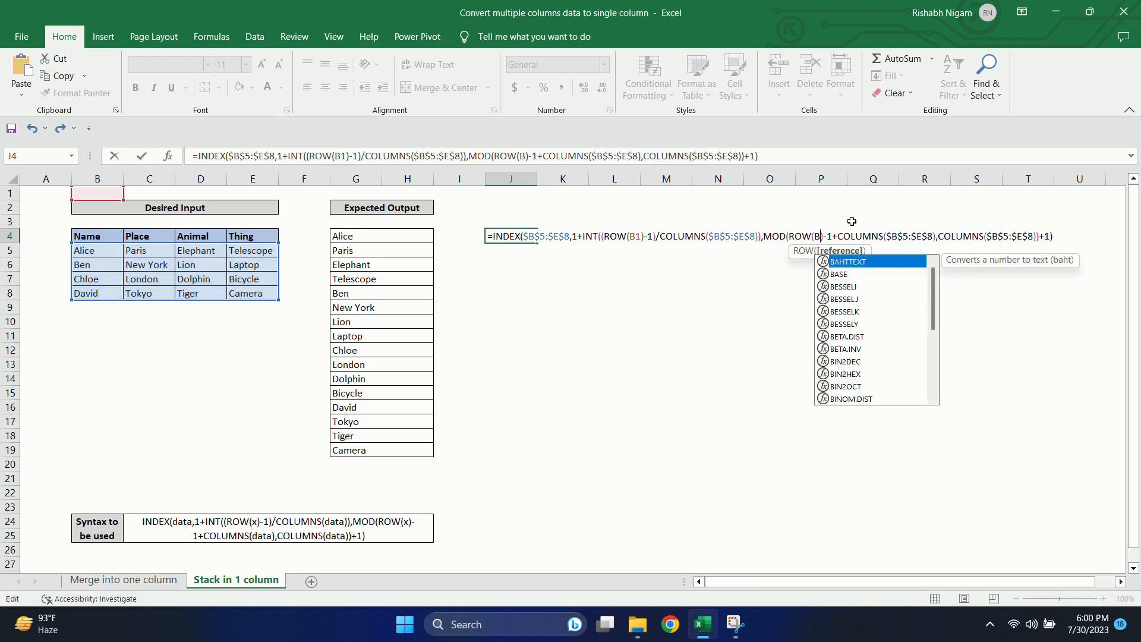
pyautogui.press('Return')
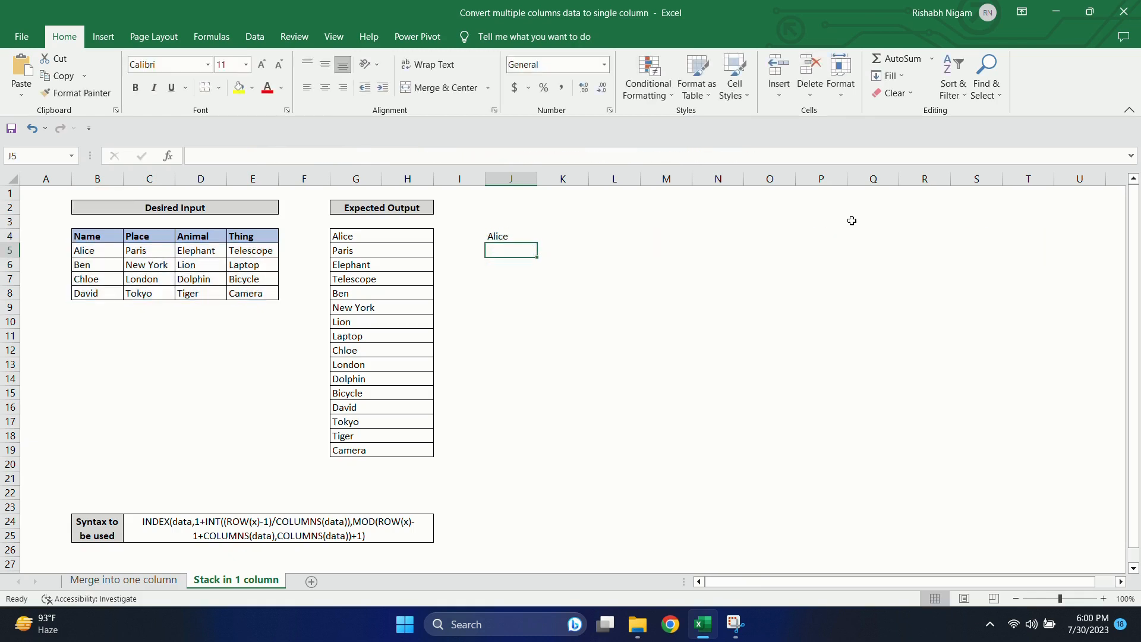
# Step: Fill the INDEX formula from J4 down through J19 to stack the whole table in one column
pyautogui.click(499, 233)
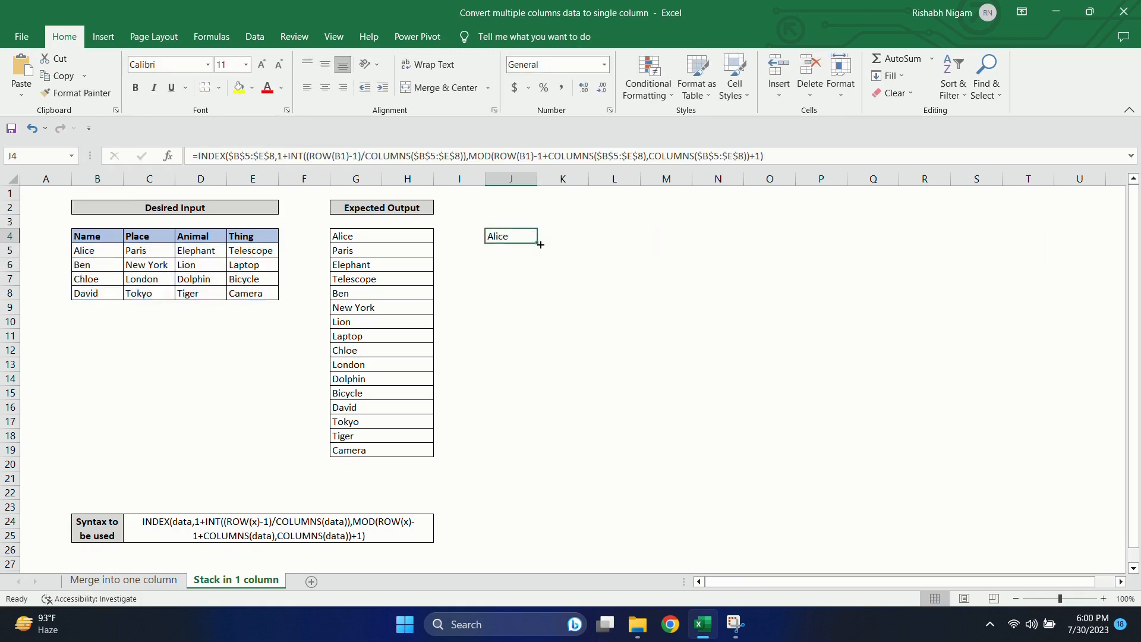
pyautogui.moveTo(540, 244); pyautogui.dragTo(540, 456)
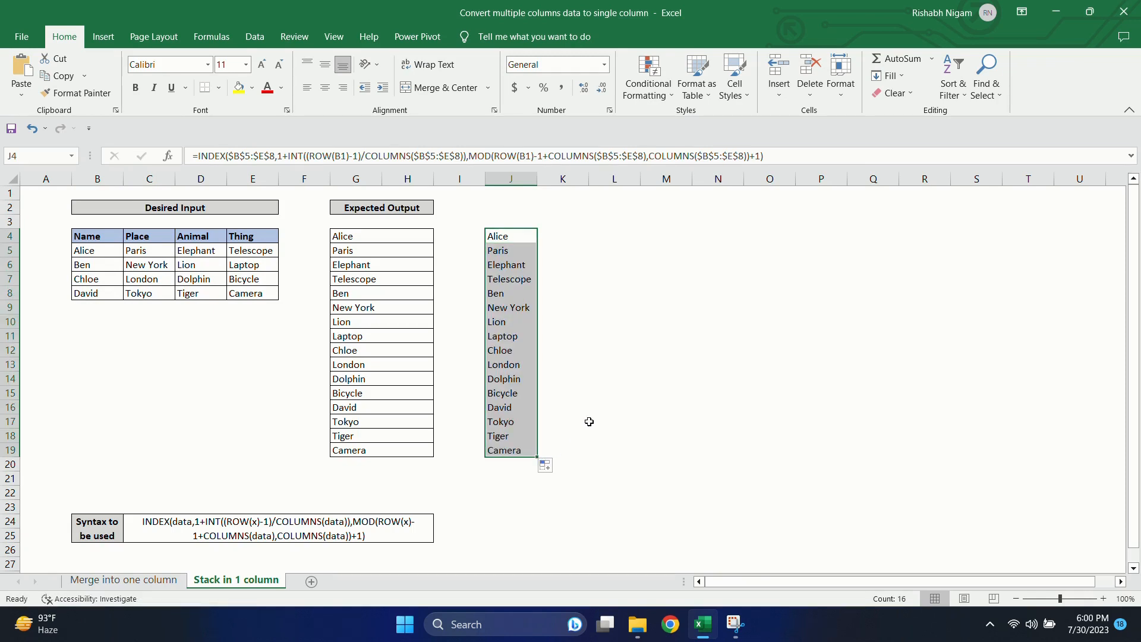
pyautogui.click(589, 421)
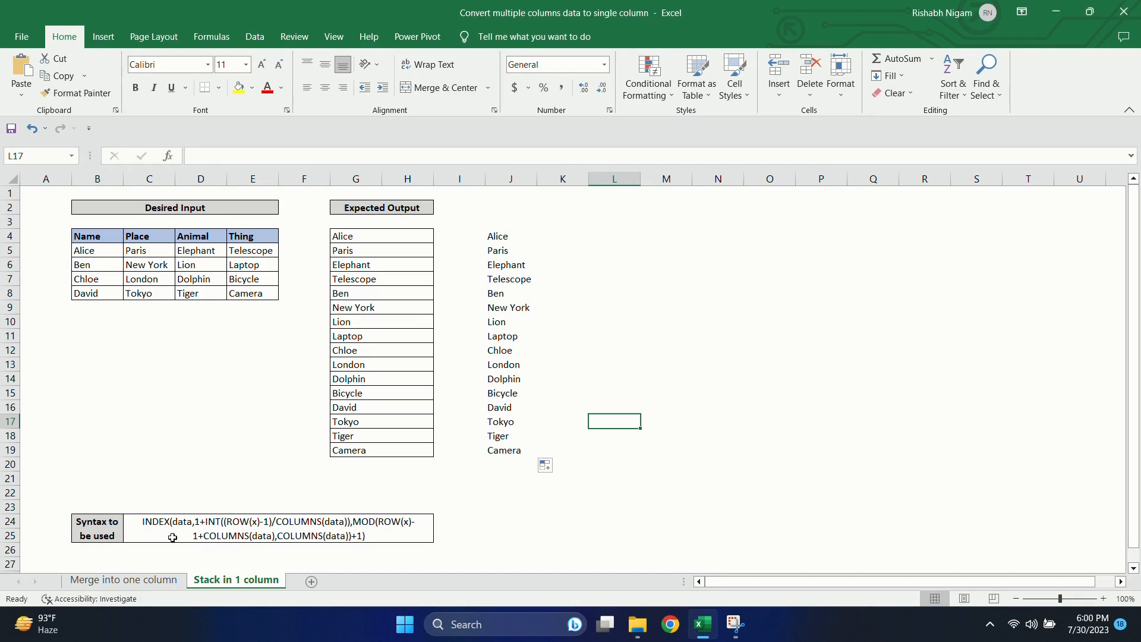
# Step: Highlight the data and row-number arguments in the C24 syntax, and write the row sequence 1,1,1,1,2,2,2,2,3,3,3,3,4,4,4,4) in M5
pyautogui.doubleClick(185, 519)
pyautogui.doubleClick(186, 521)
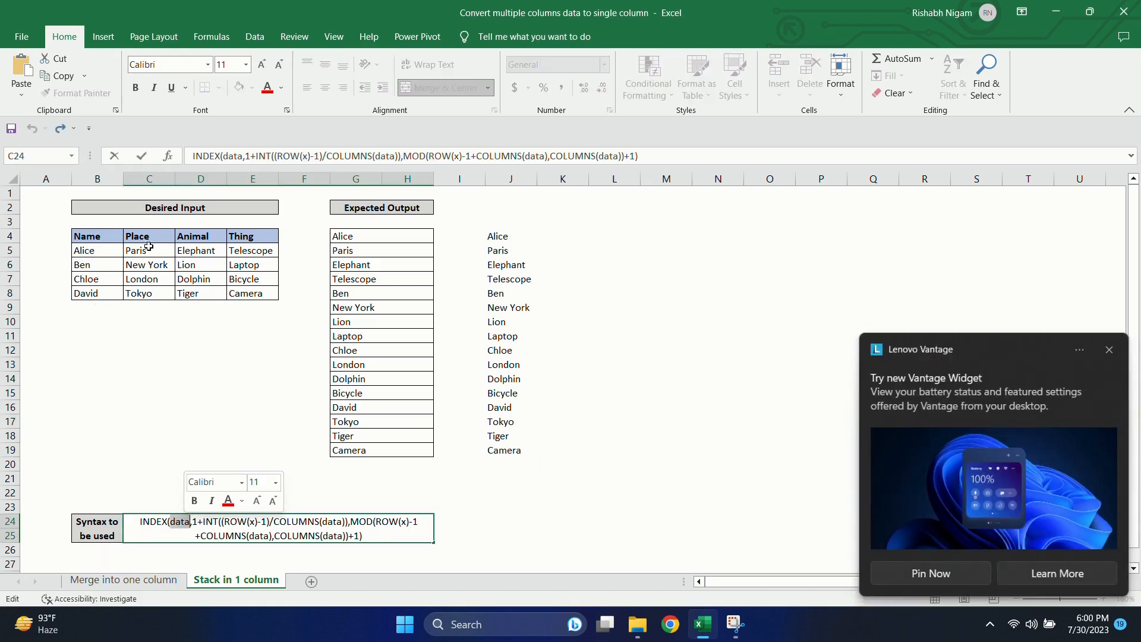
pyautogui.click(225, 535)
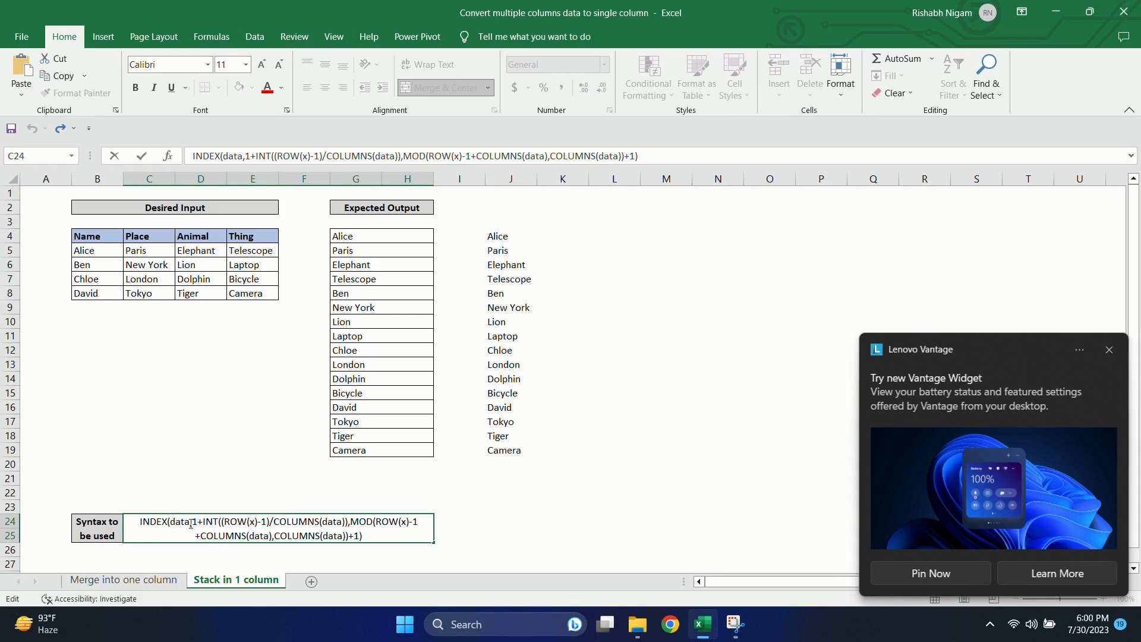
pyautogui.moveTo(196, 521); pyautogui.dragTo(349, 521)
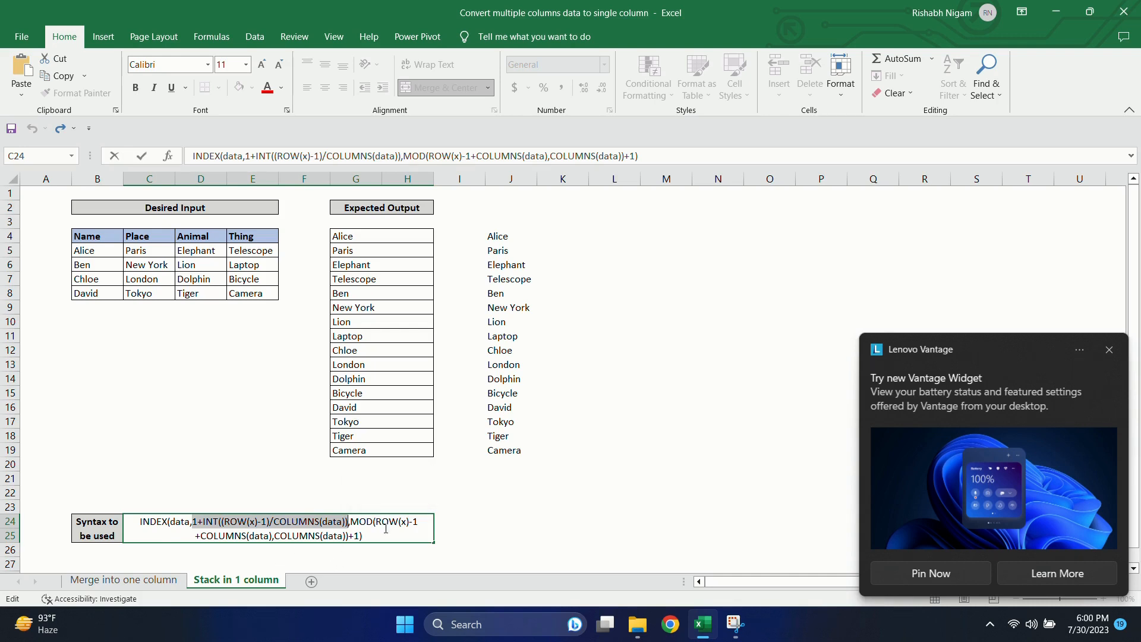
pyautogui.click(666, 251)
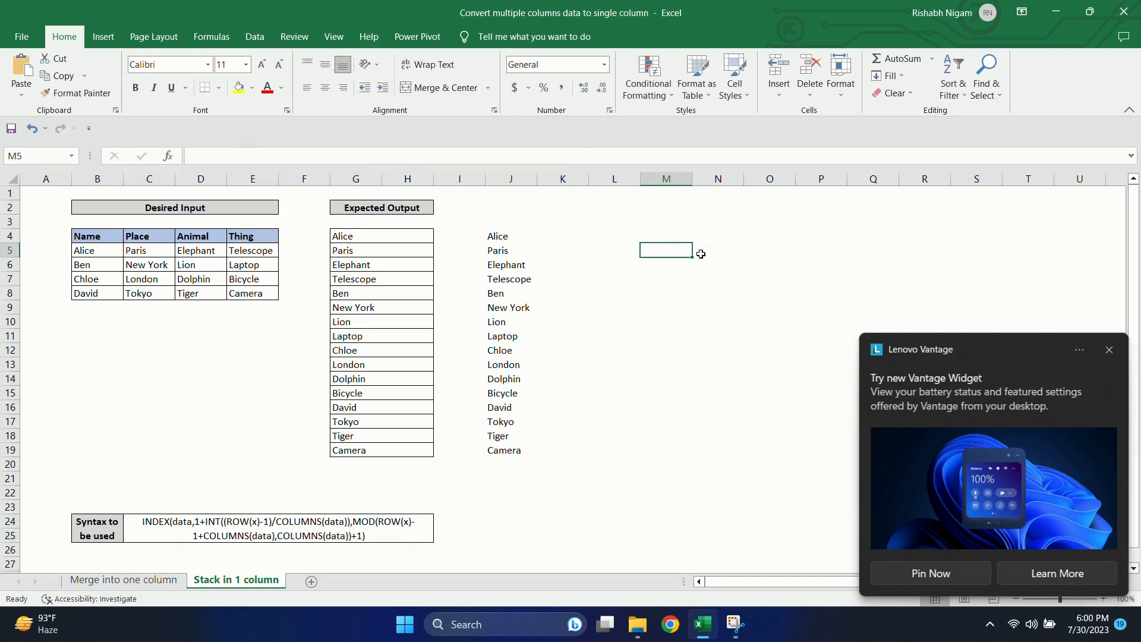
pyautogui.write('1,1,1,1,2')
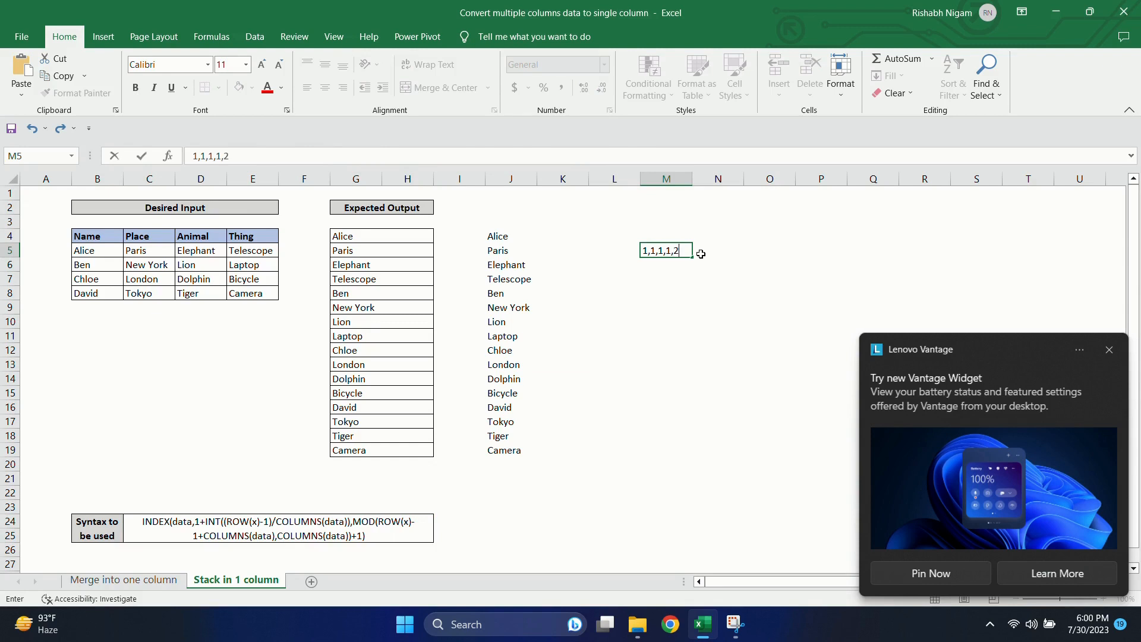
pyautogui.write(',2,2,2,3,3,3,3')
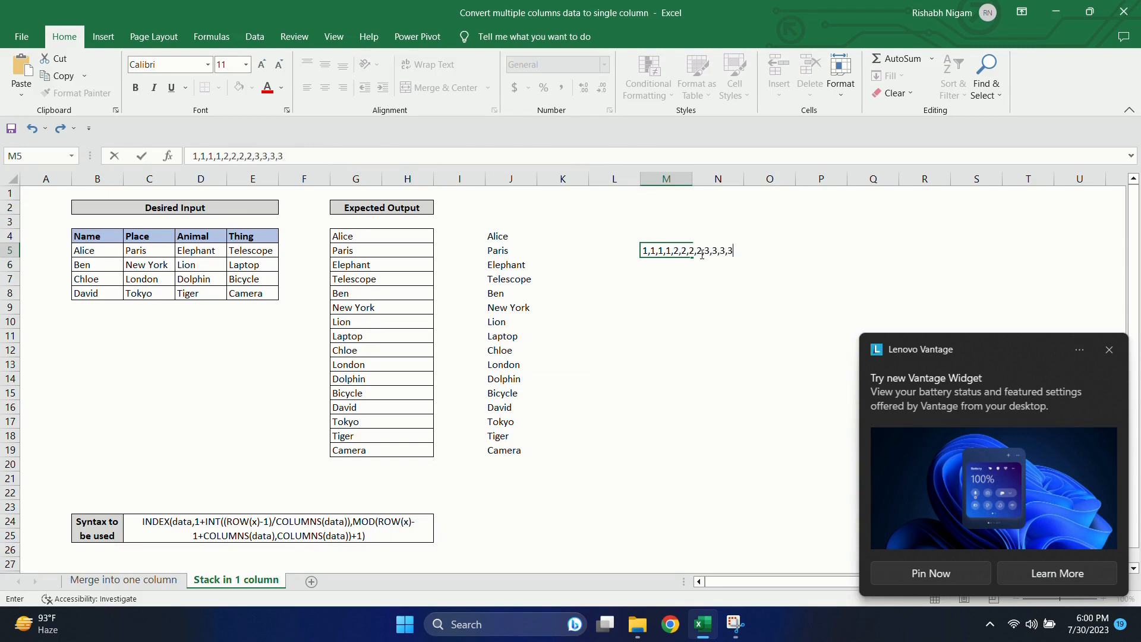
pyautogui.write(',4,4,4,4)')
pyautogui.press('Return')
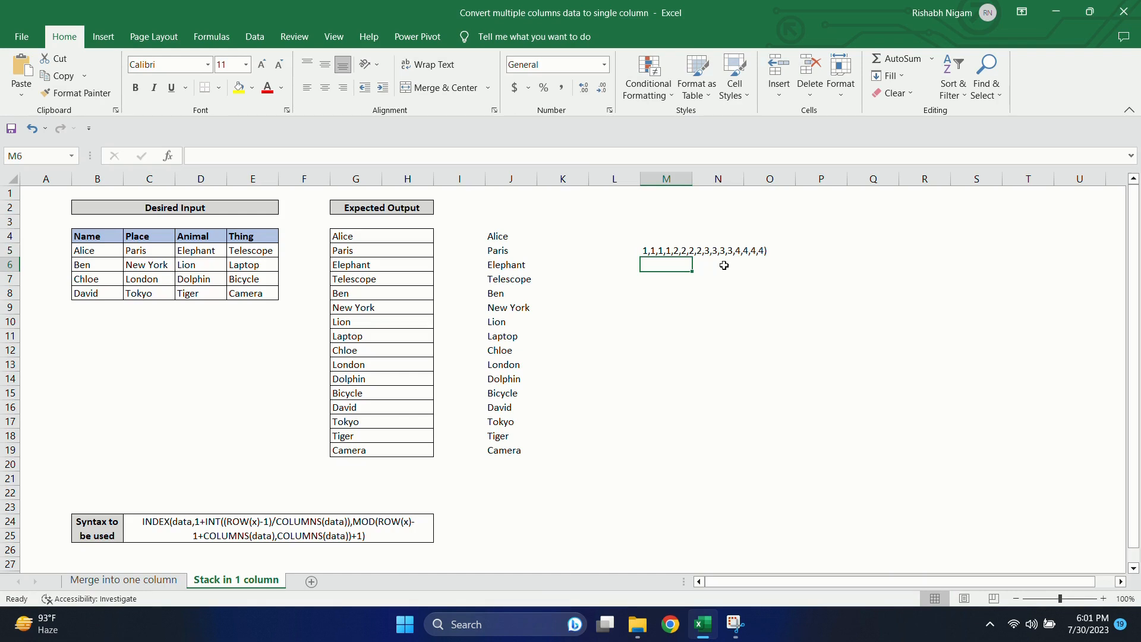
# Step: Highlight the MOD column-number argument in the C24 syntax and write the column sequence 1,2,3,4 in M7
pyautogui.doubleClick(377, 537)
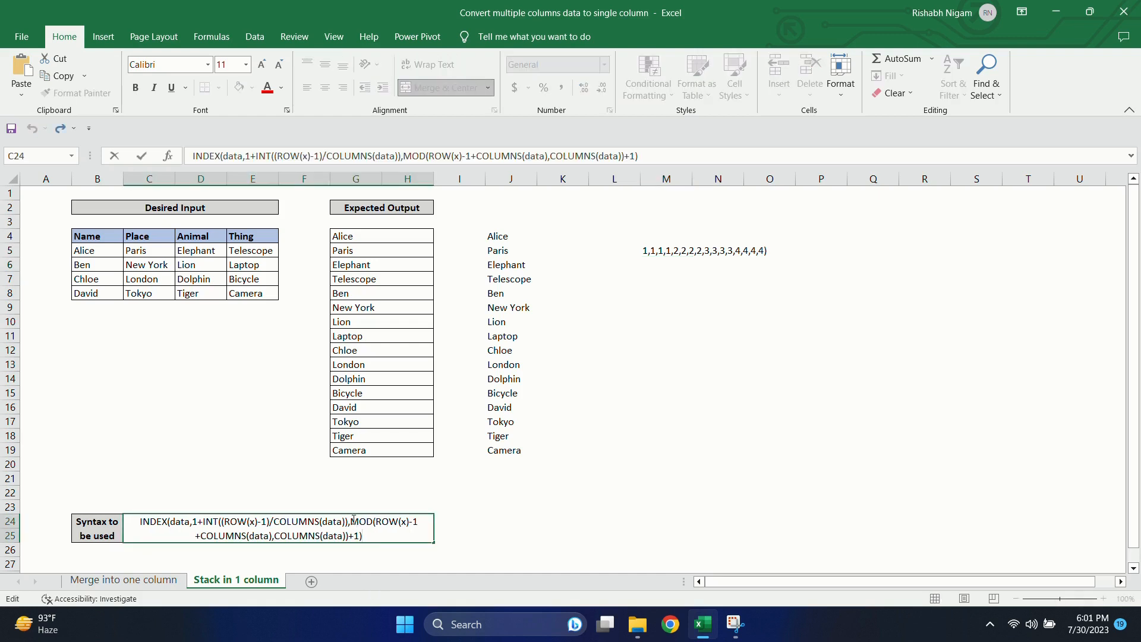
pyautogui.moveTo(351, 521); pyautogui.dragTo(364, 543)
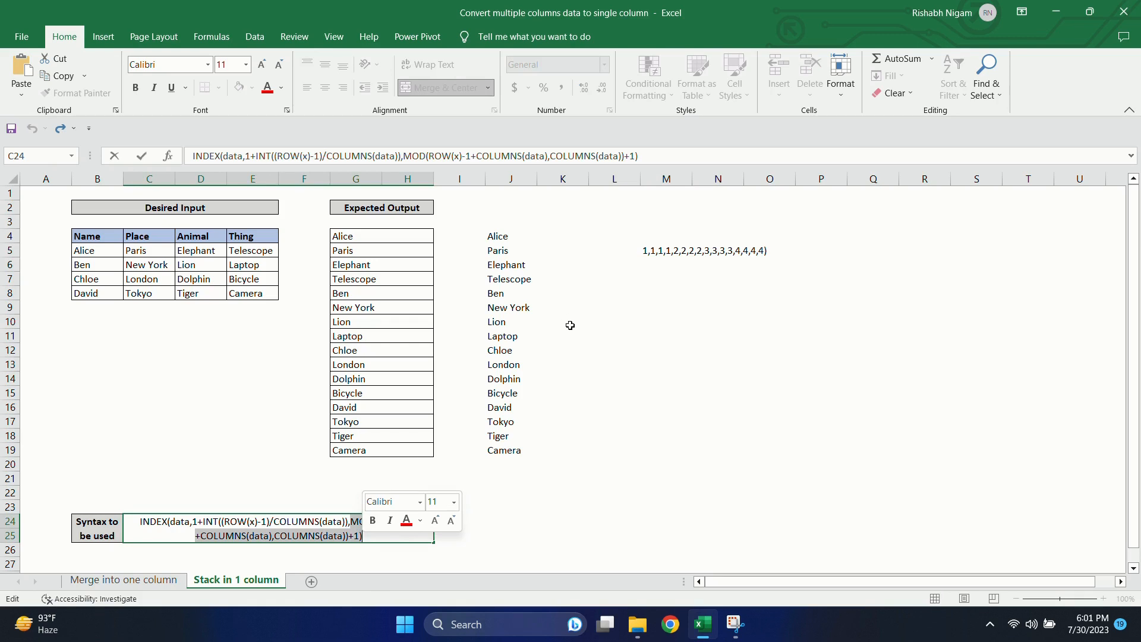
pyautogui.click(649, 286)
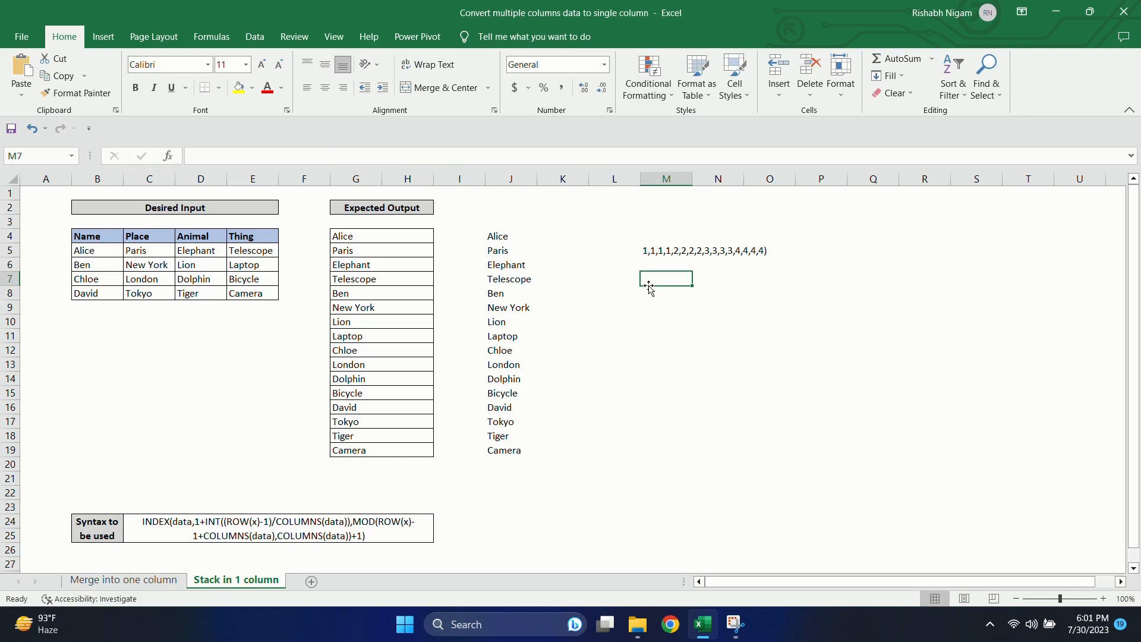
pyautogui.write('1,2,3')
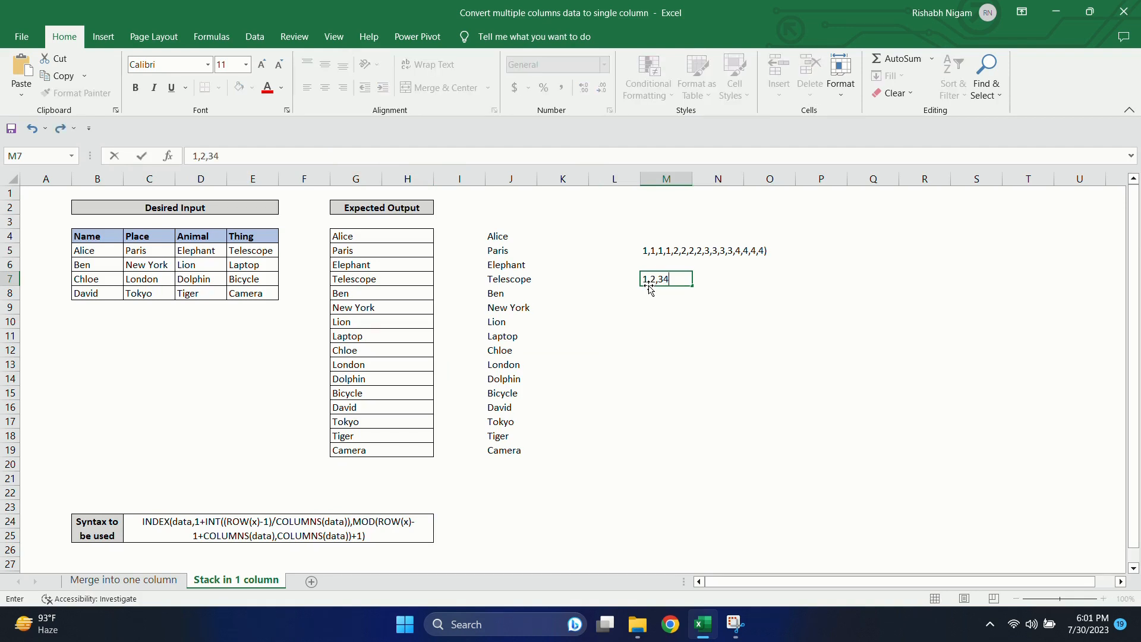
pyautogui.write(',4')
pyautogui.press('Return')
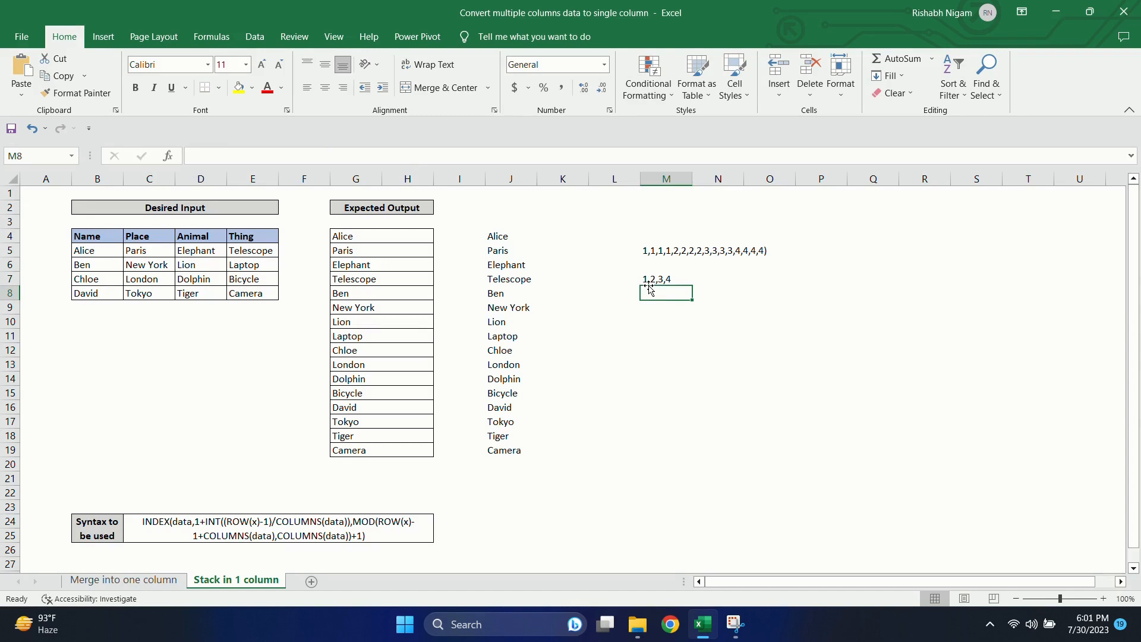
# Step: Write the example text index(1,1) in M9 and index(1,2) in M10
pyautogui.press('Return')
pyautogui.write('index(')
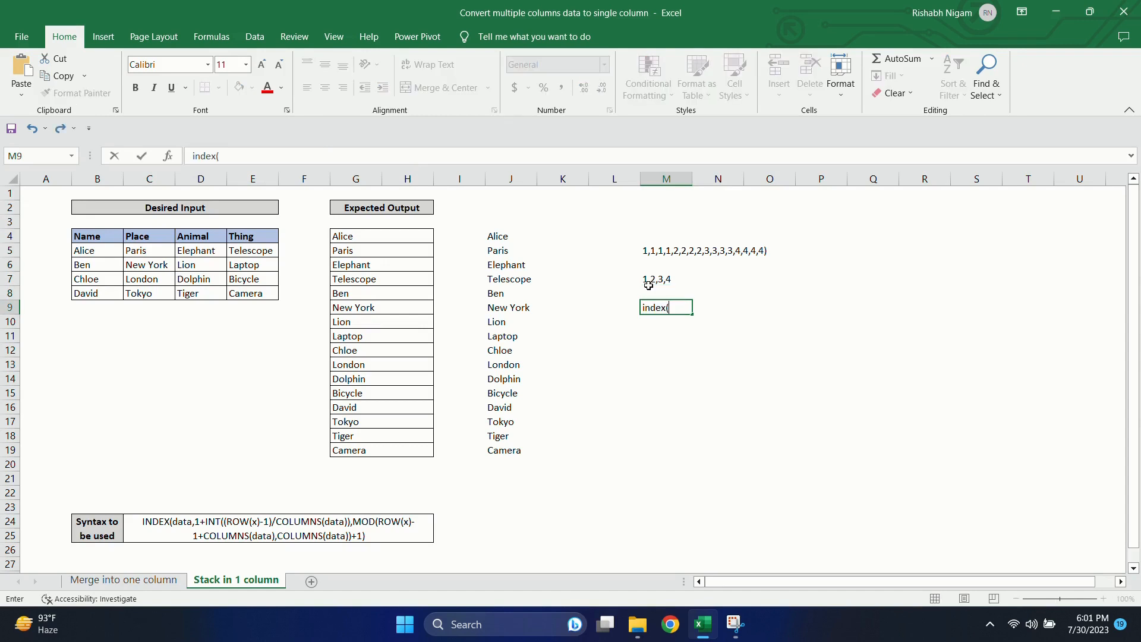
pyautogui.write('1,1)')
pyautogui.press('Return')
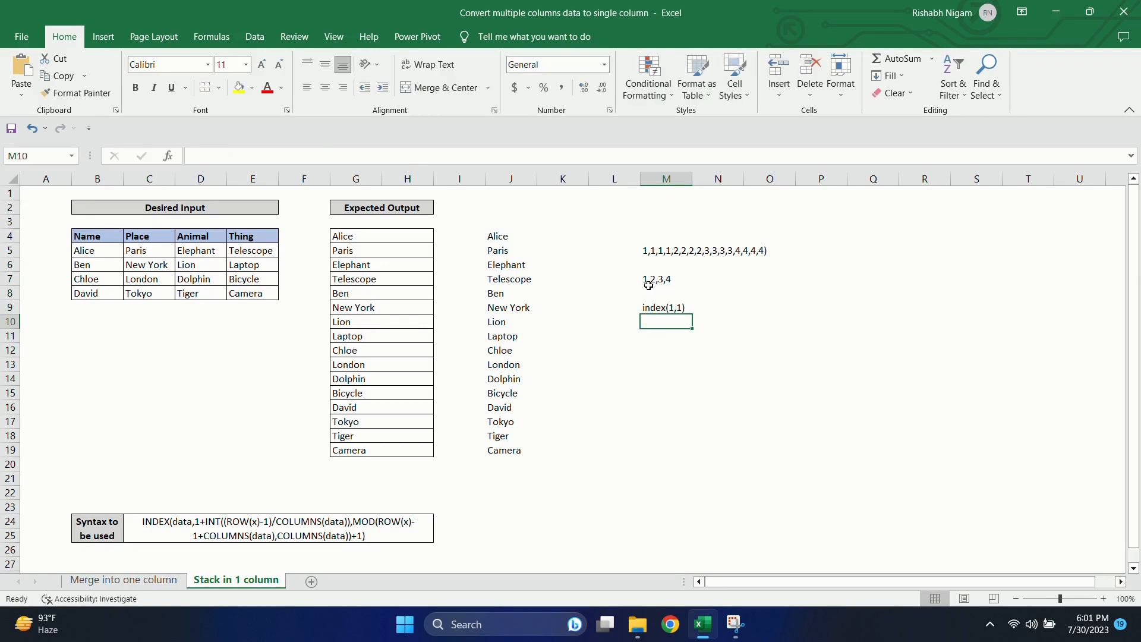
pyautogui.write('index(')
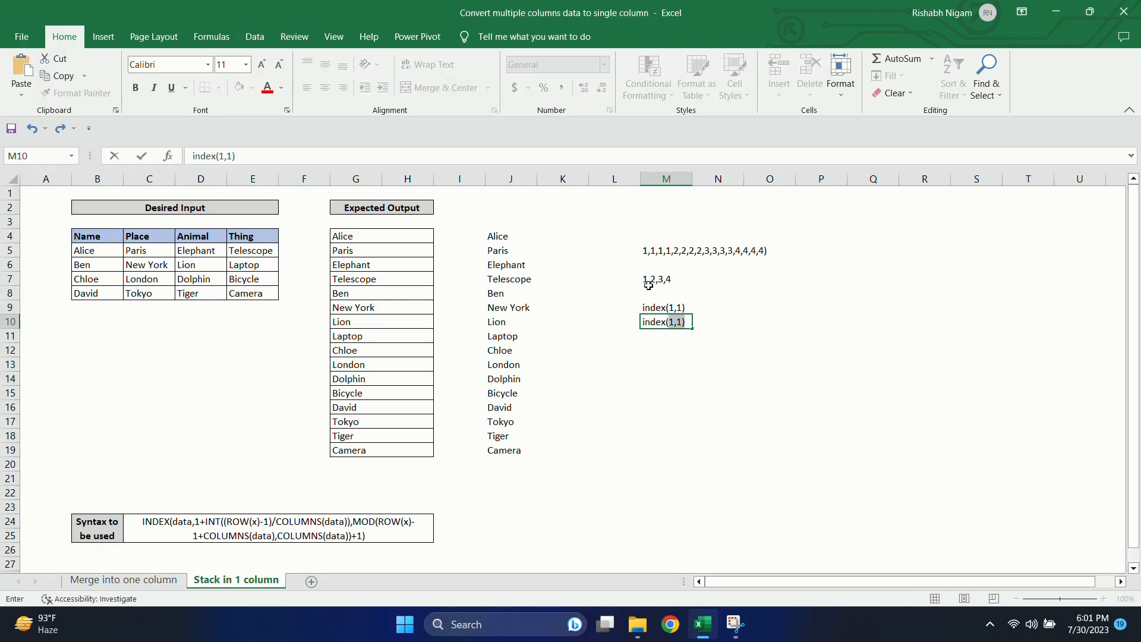
pyautogui.write('1,2)')
pyautogui.press('Return')
# Step: Continue the example list with index(1,3) in M11 and index(1,4) in M12
pyautogui.write('index')
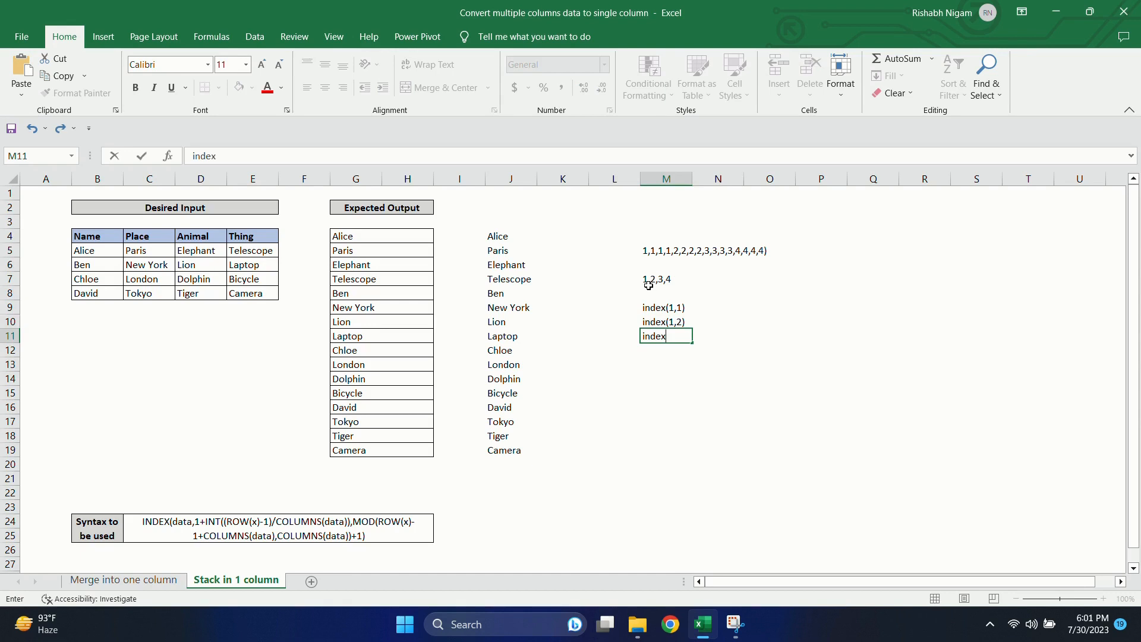
pyautogui.write('(1,3)')
pyautogui.press('Return')
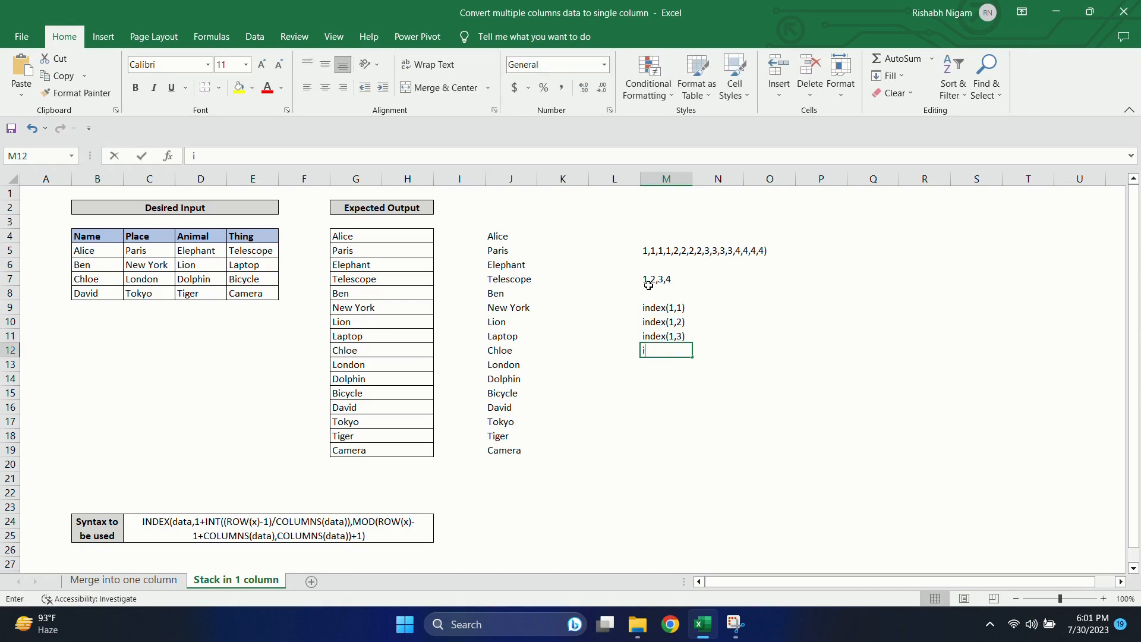
pyautogui.write('index(1,4)')
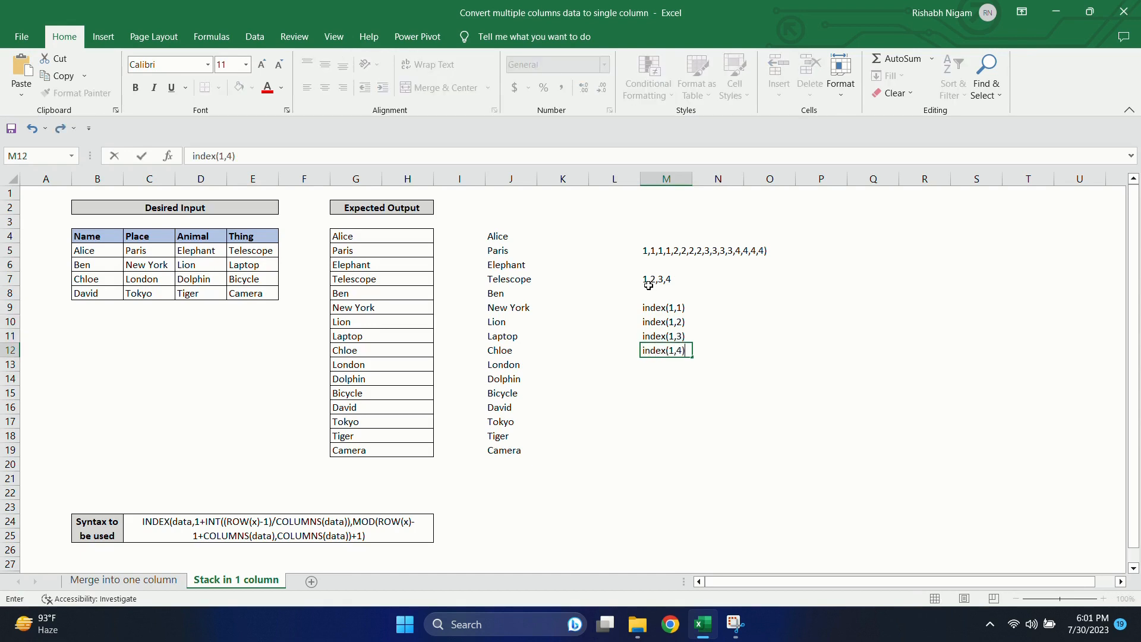
pyautogui.press('Return')
# Step: Add the second-row examples index(2,1) in M13 and index(2,2) in M14
pyautogui.write('index(2')
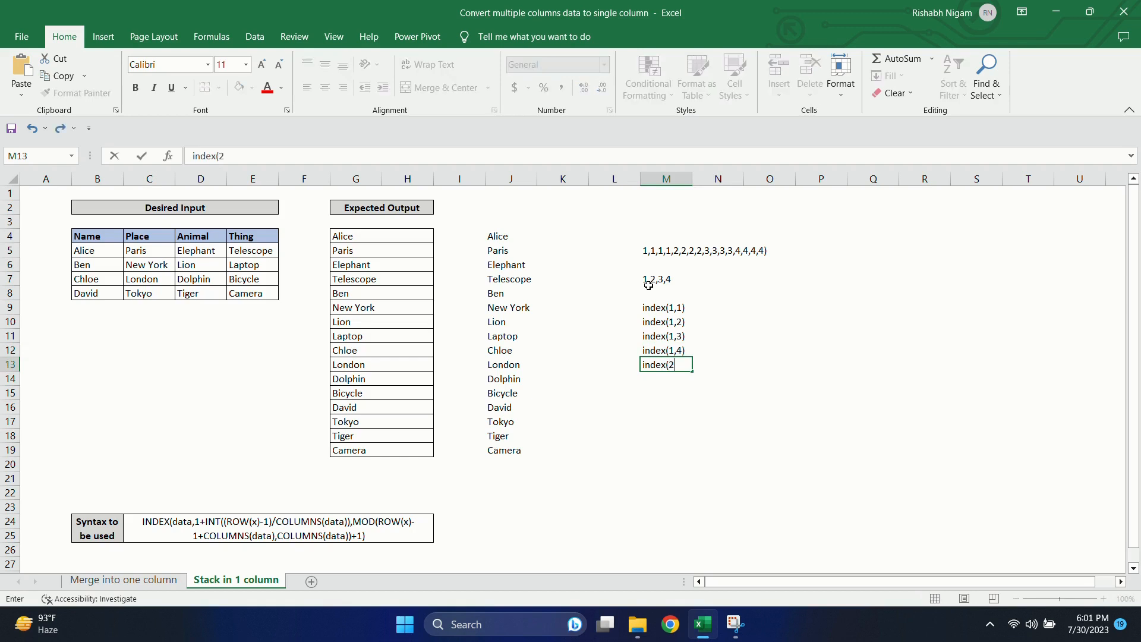
pyautogui.write(',1)')
pyautogui.press('Return')
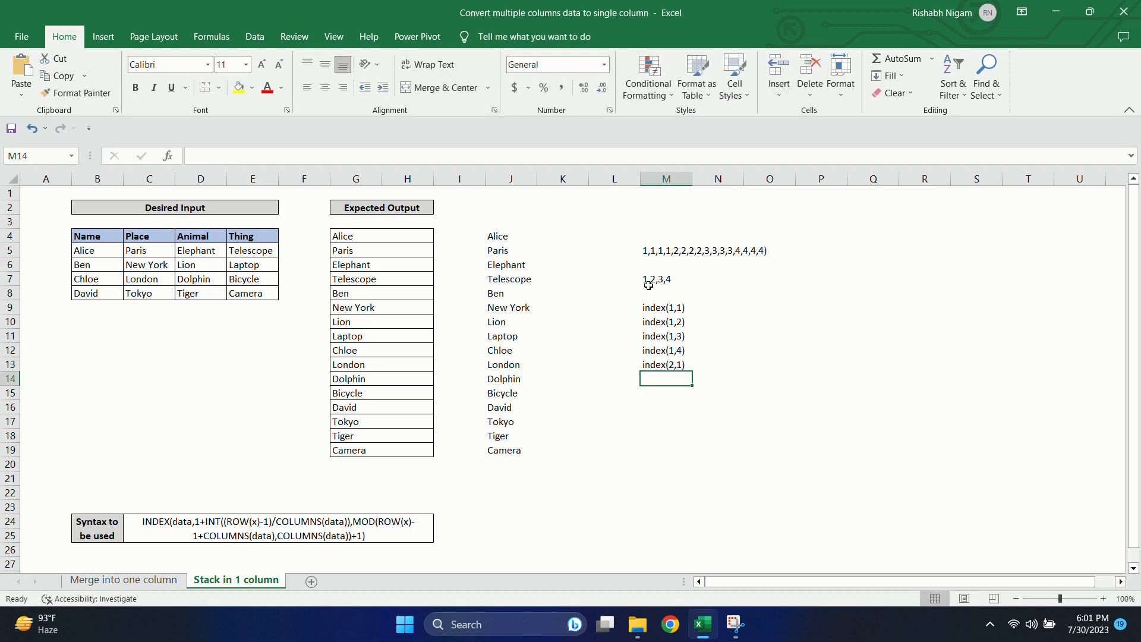
pyautogui.write('index(2,2')
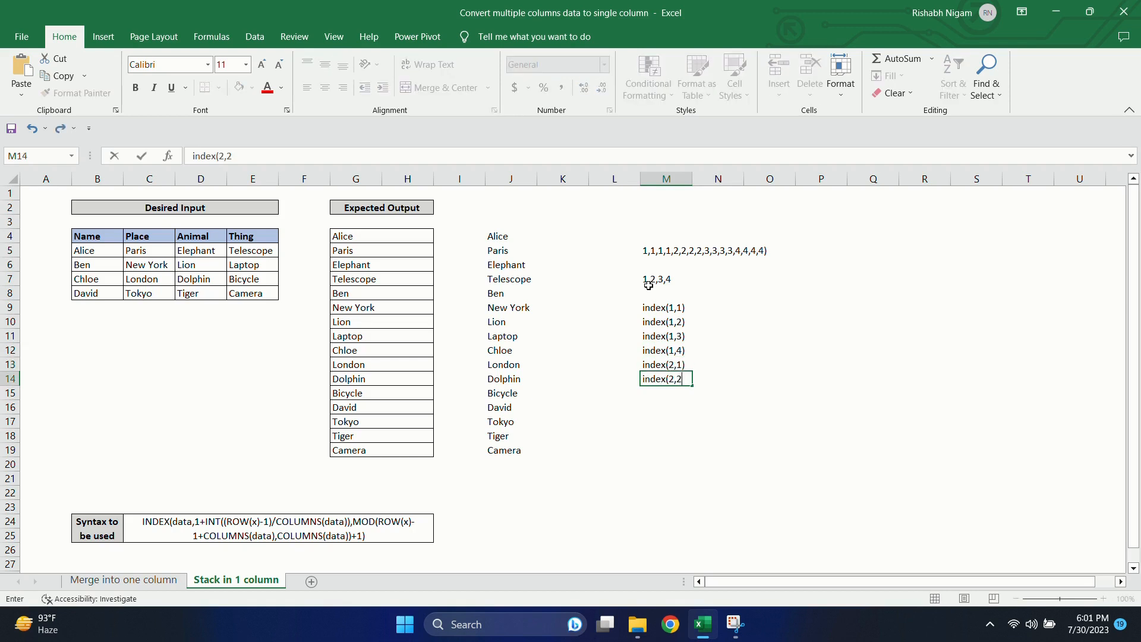
pyautogui.write(')')
pyautogui.press('Return')
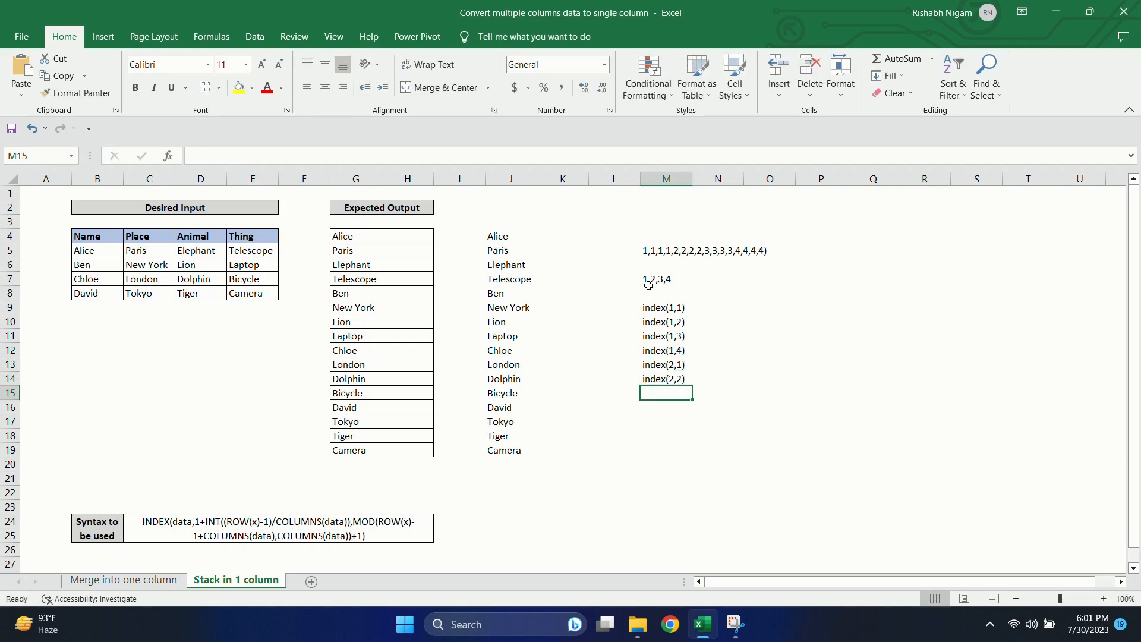
# Step: Compare the stacked results in J4 and J5 with the index examples and the first data row of the source table
pyautogui.click(676, 303)
pyautogui.click(526, 239)
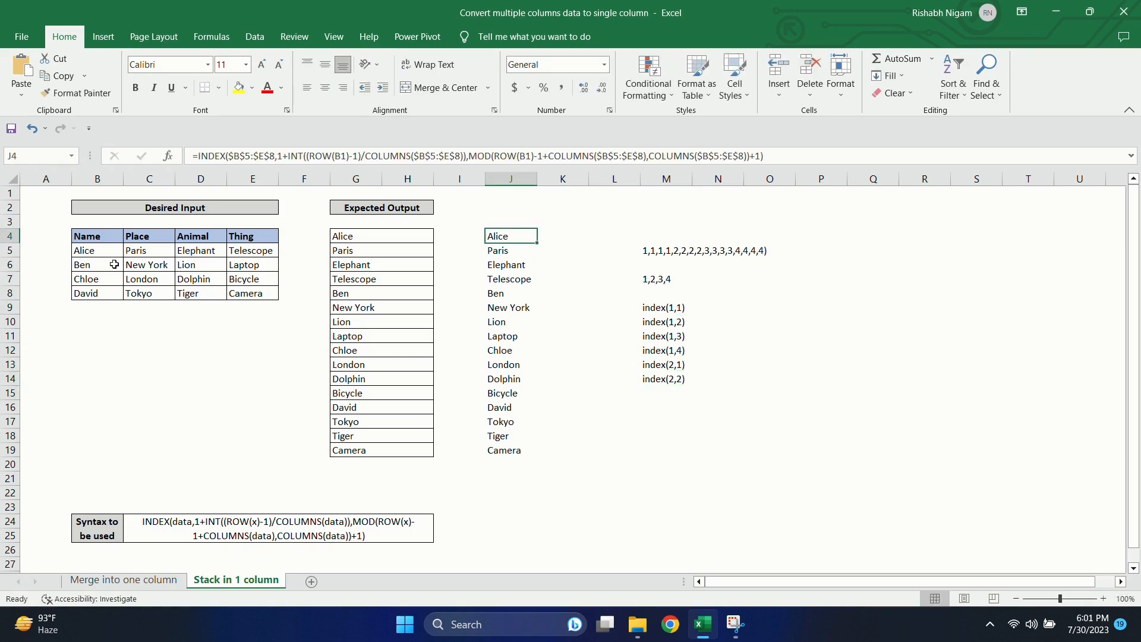
pyautogui.press('Up')
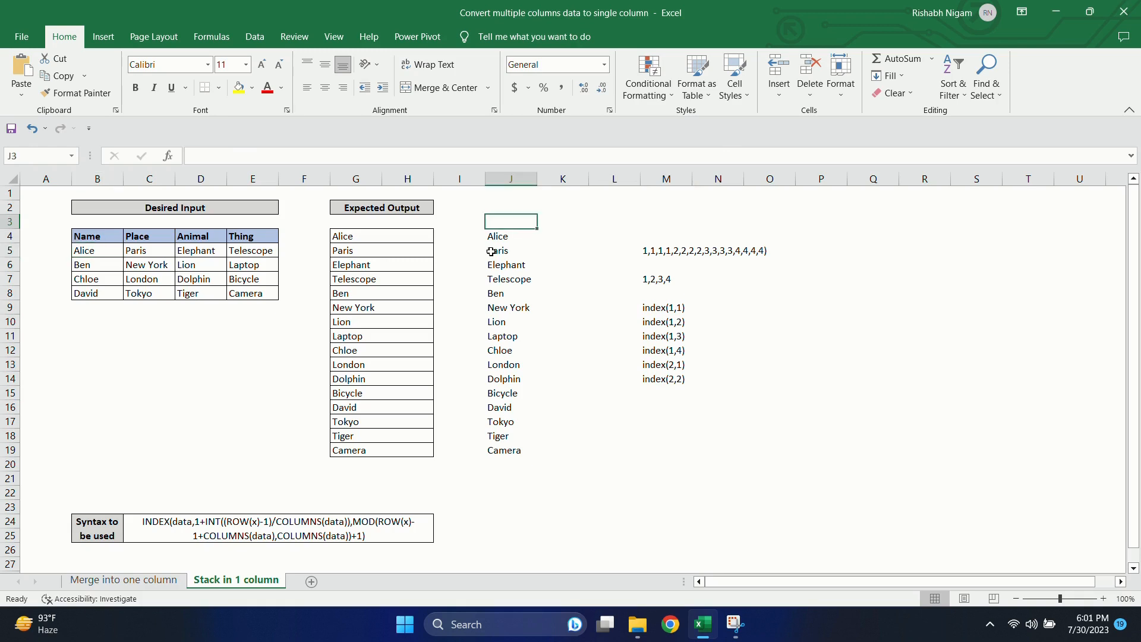
pyautogui.click(145, 252)
pyautogui.click(494, 252)
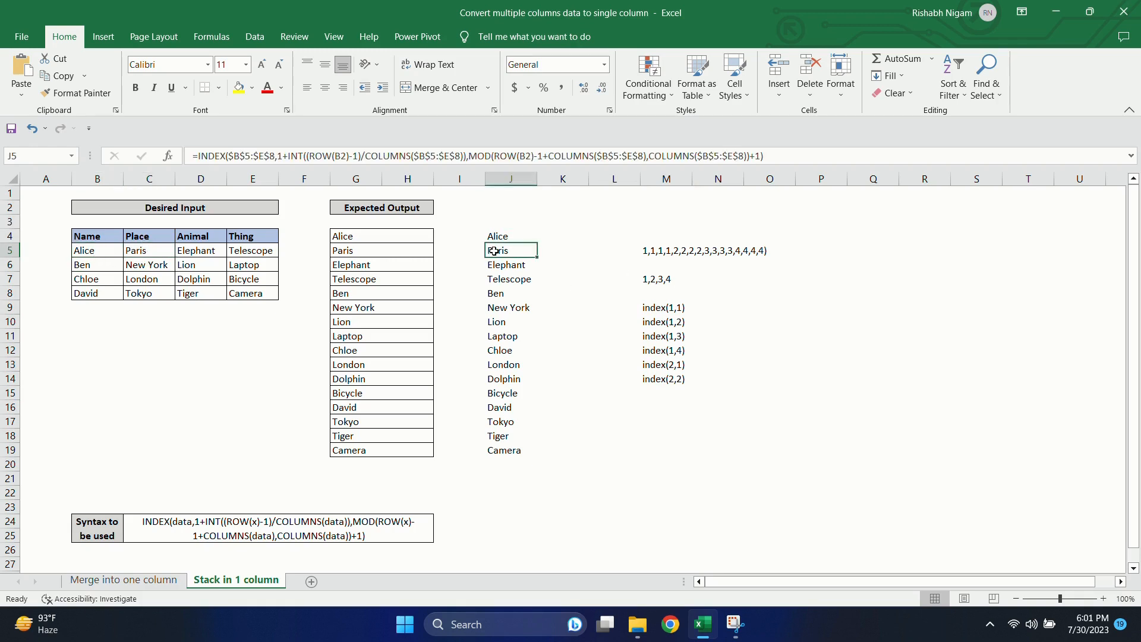